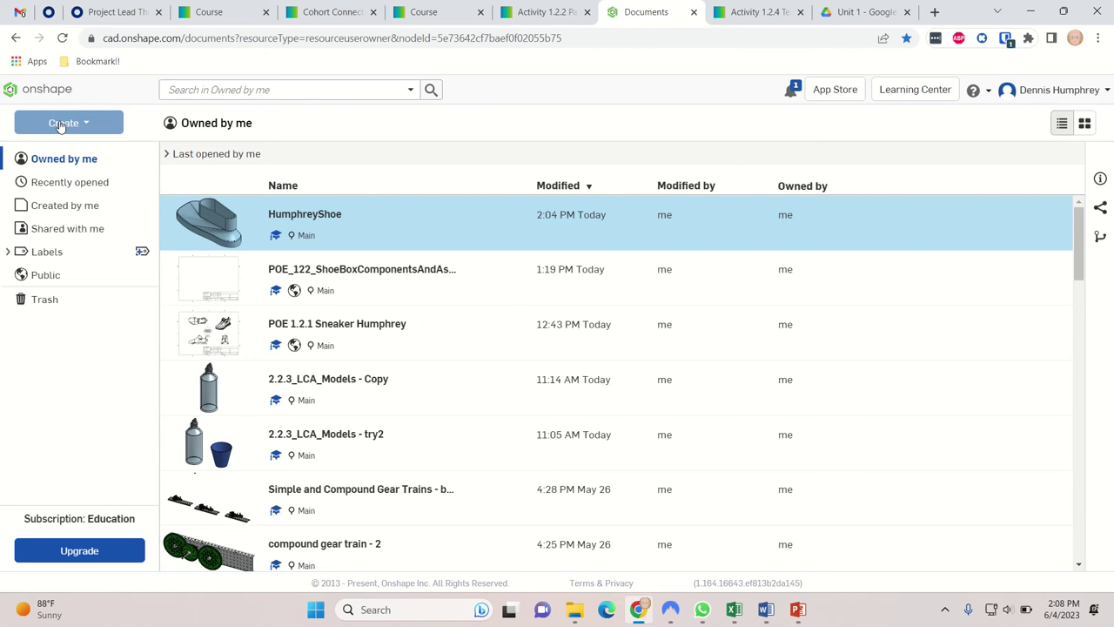
# Create a new Onshape document named 'shoe sole'
pyautogui.click(61, 123)
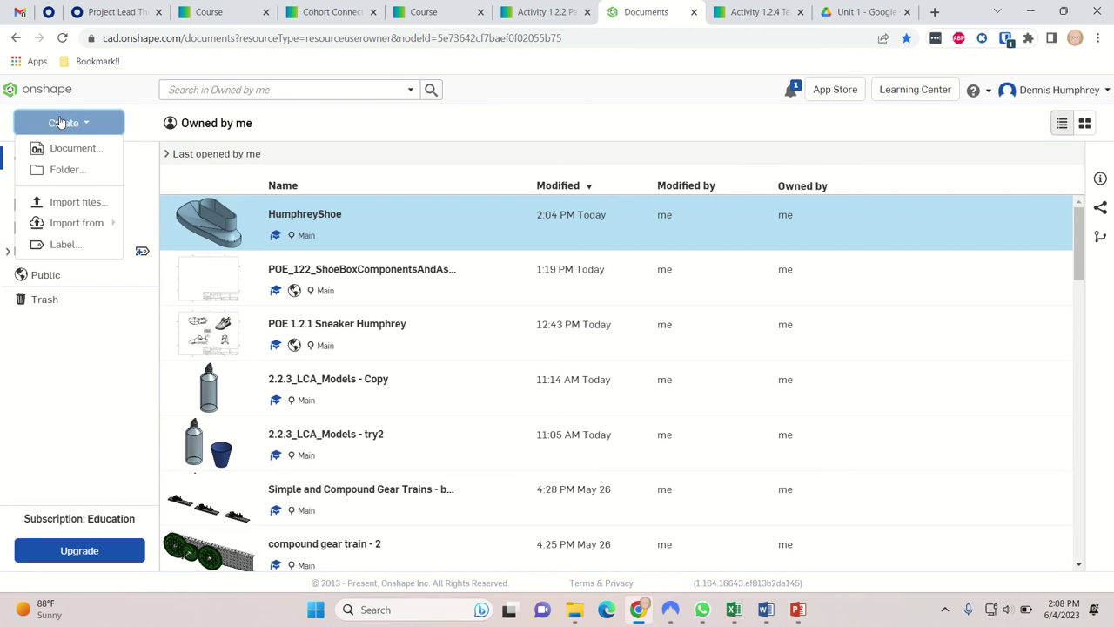
pyautogui.click(64, 148)
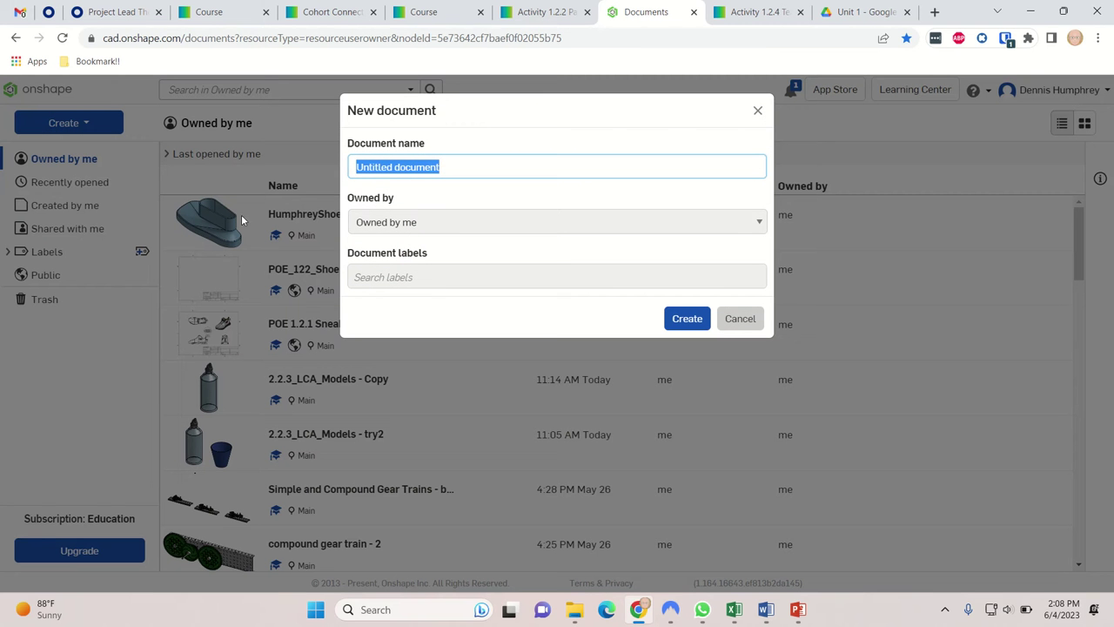
pyautogui.write('shoe sole')
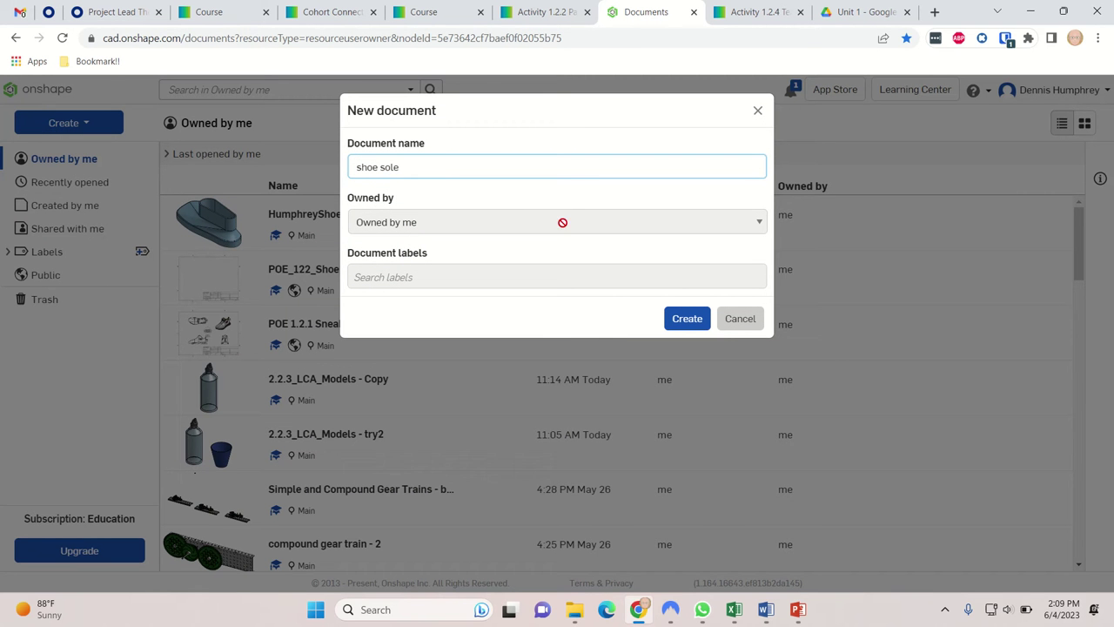
pyautogui.click(687, 318)
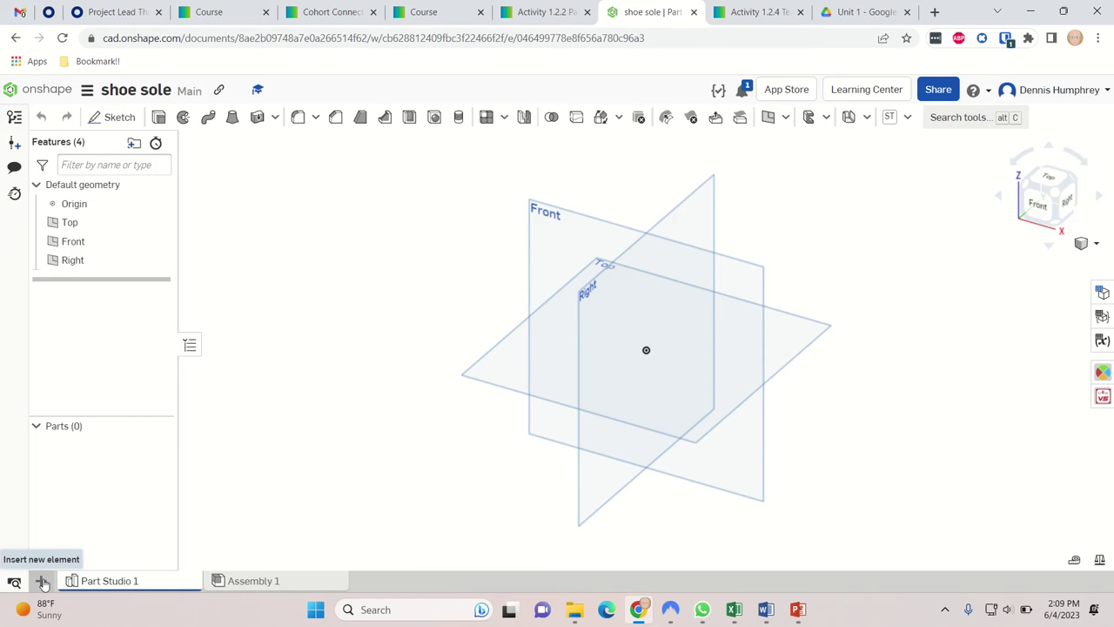
# Import Humphrey foot.jpg from the CTI23 folder as a new document element
pyautogui.click(42, 581)
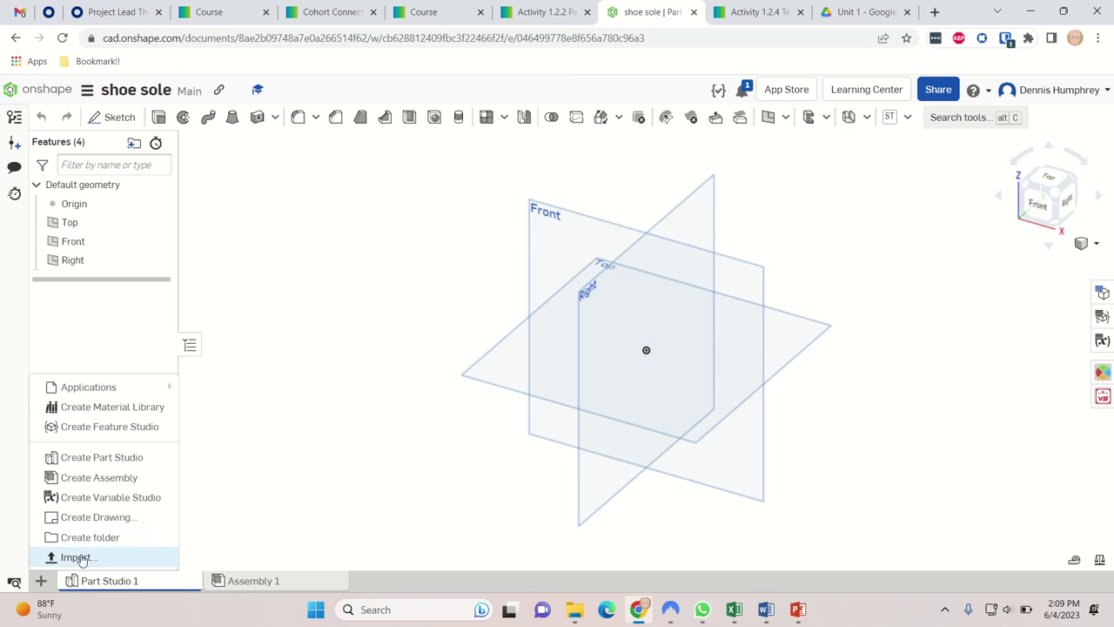
pyautogui.click(79, 558)
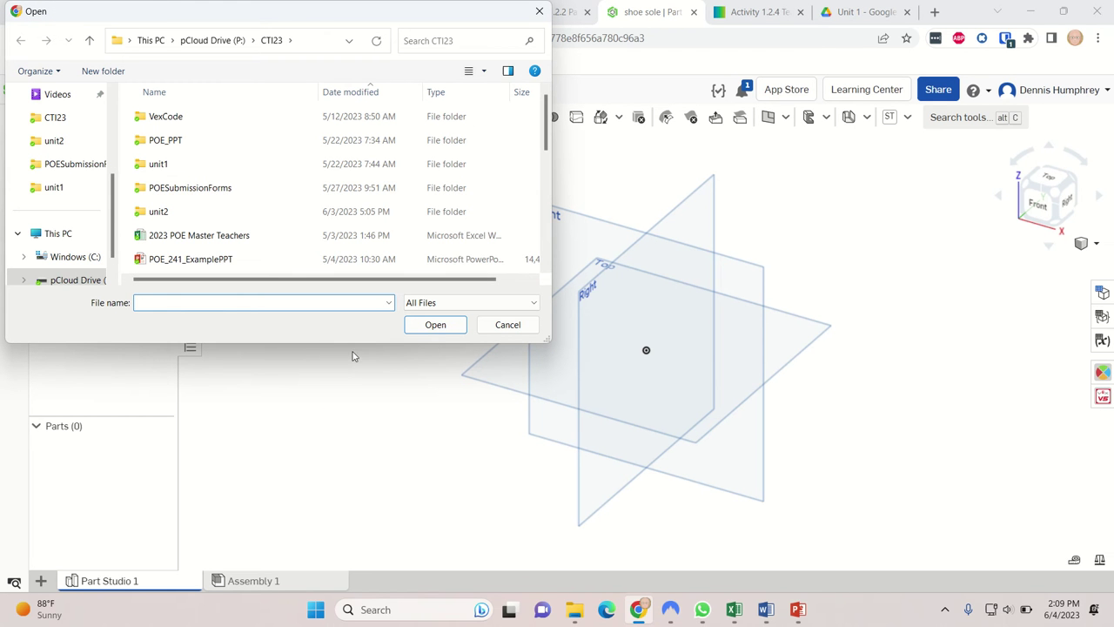
pyautogui.scroll(-1, 70, 213)
pyautogui.scroll(-1, 55, 212)
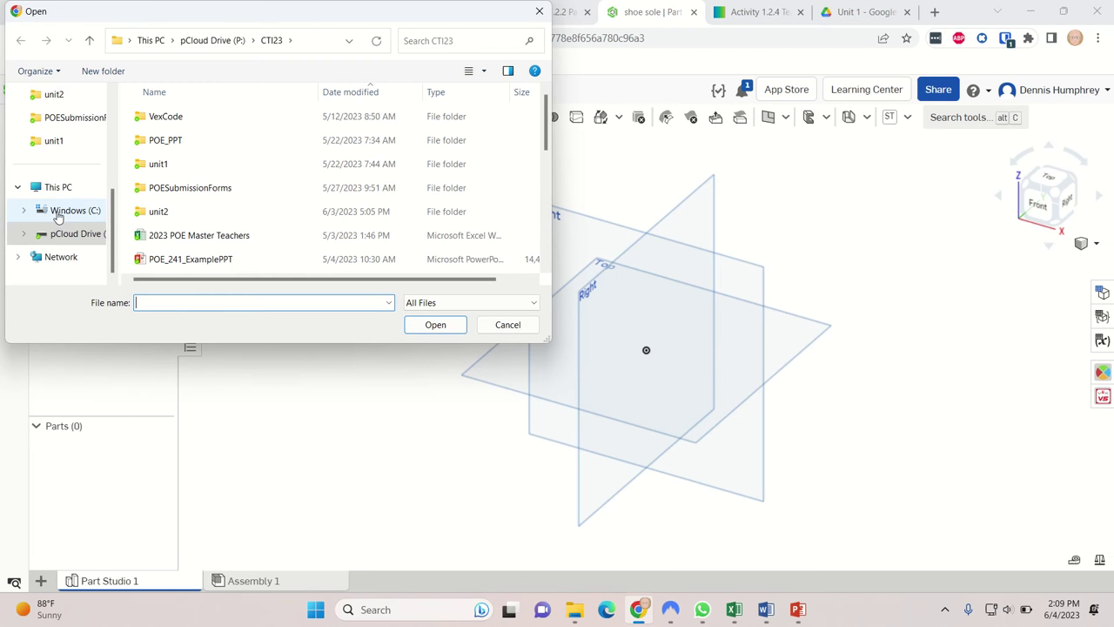
pyautogui.scroll(3, 55, 209)
pyautogui.click(55, 165)
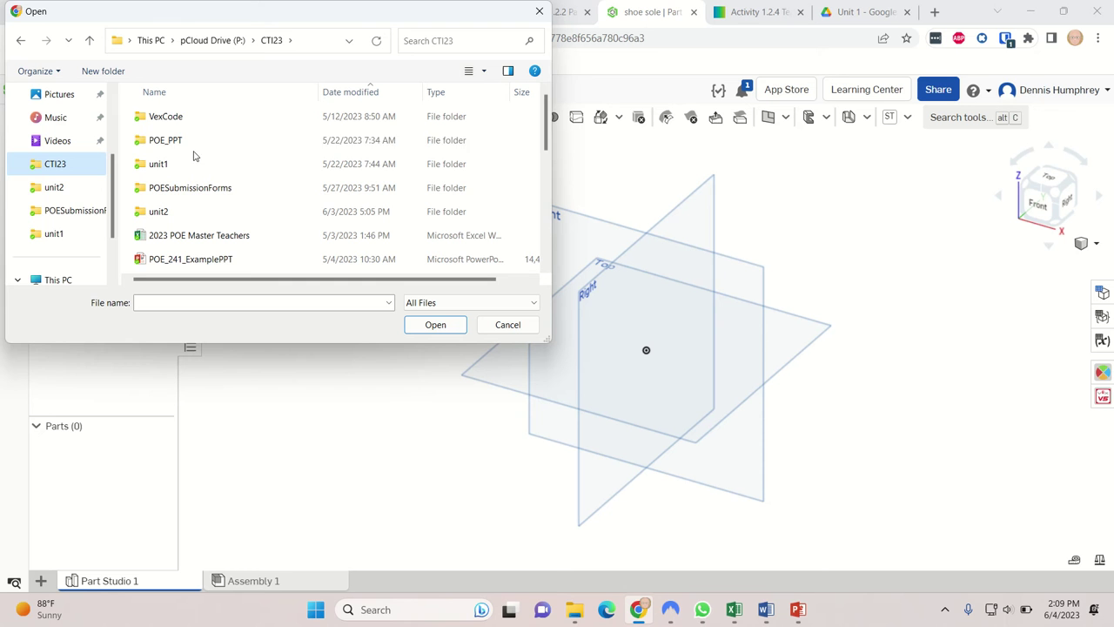
pyautogui.doubleClick(146, 164)
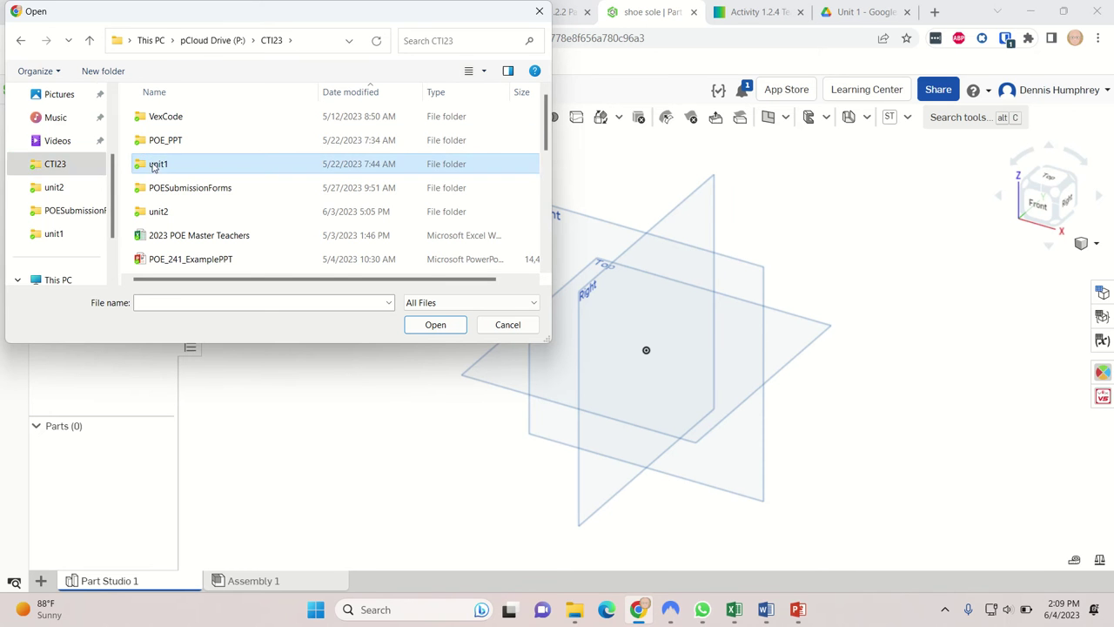
pyautogui.scroll(-1, 241, 218)
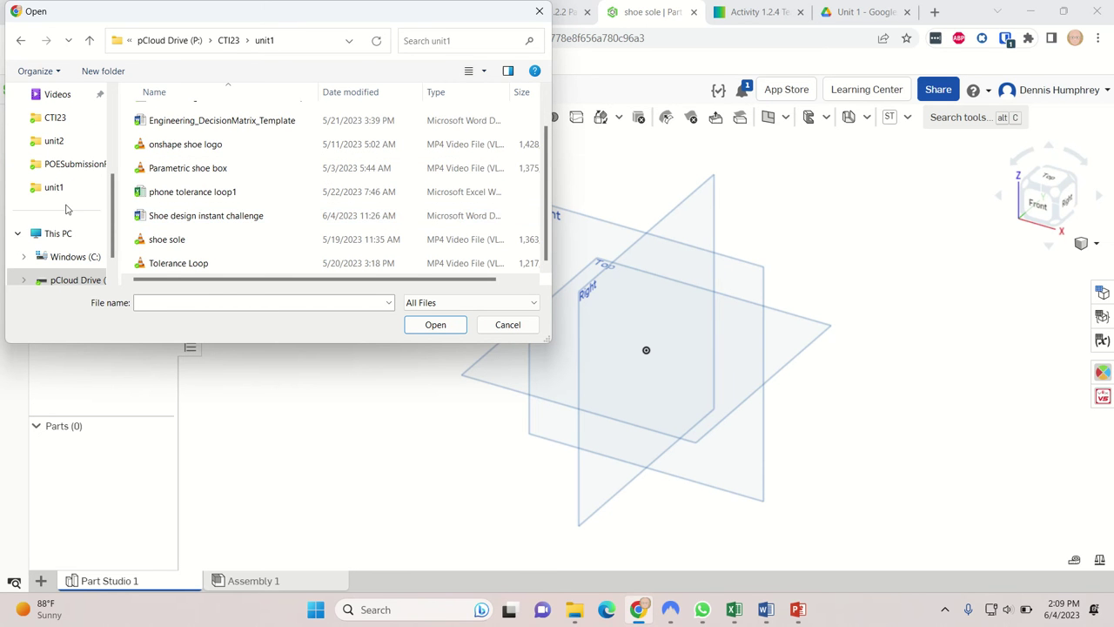
pyautogui.click(63, 126)
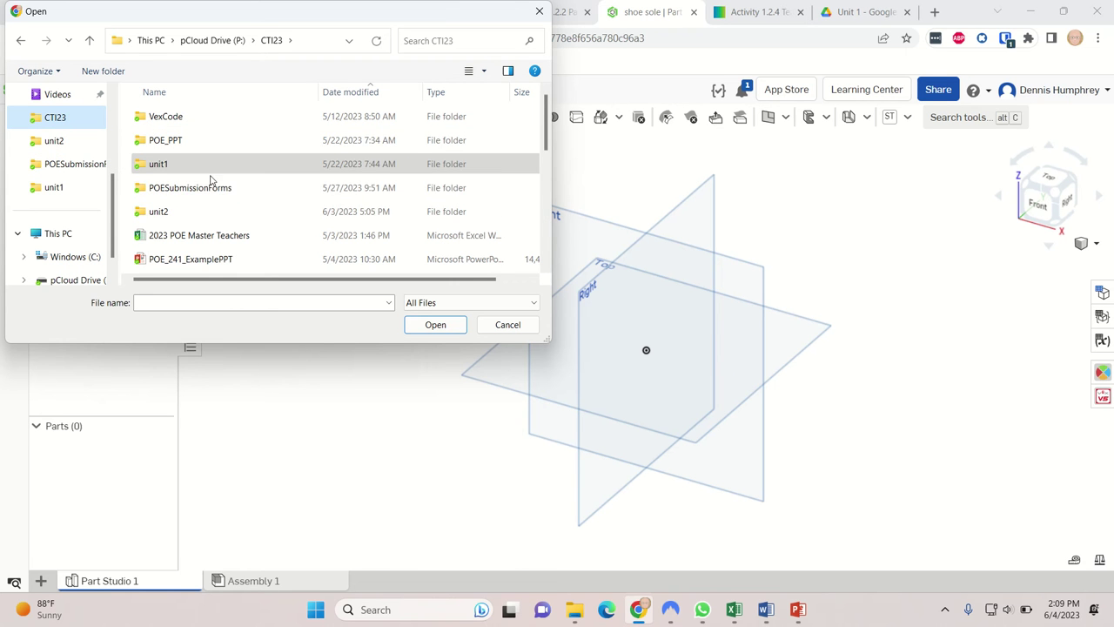
pyautogui.moveTo(540, 24)
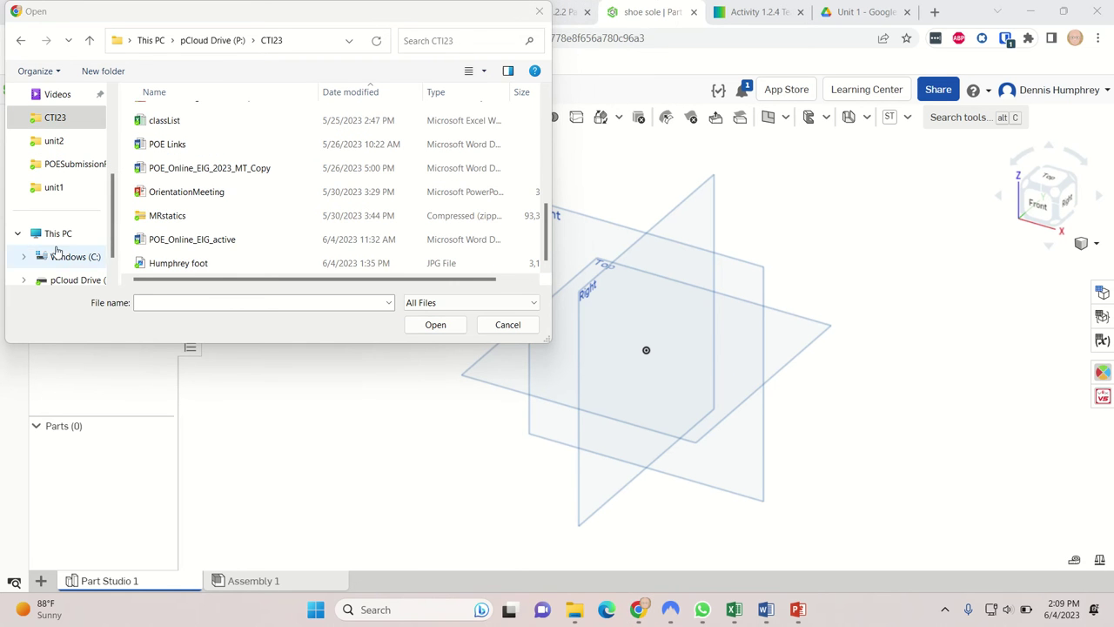
pyautogui.doubleClick(174, 264)
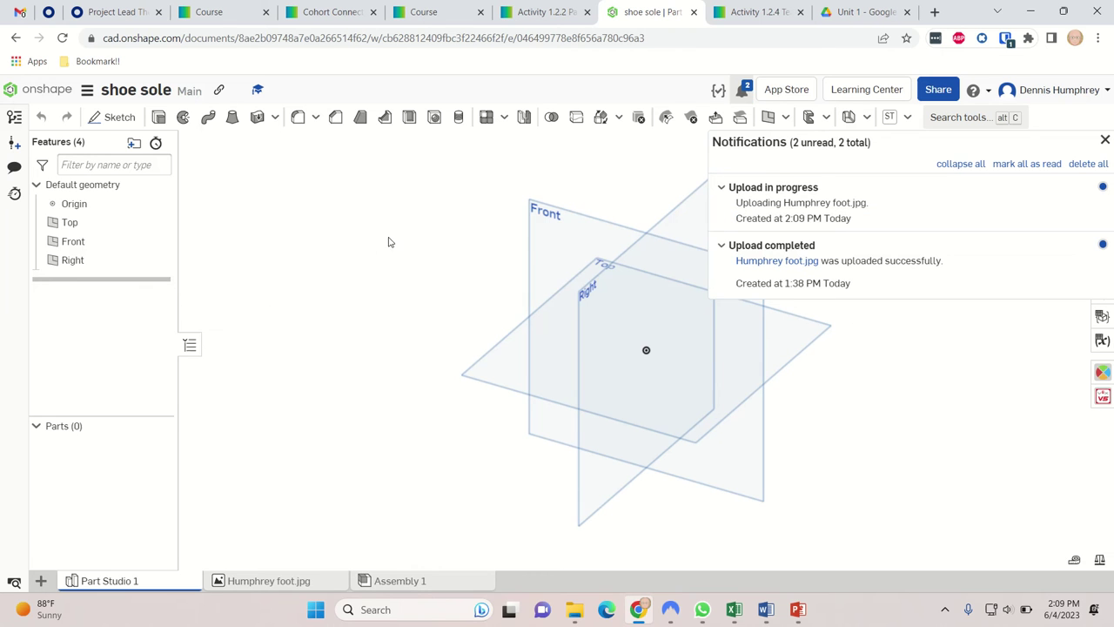
# Start a sketch on the Top plane and bring up the image import options
pyautogui.click(118, 117)
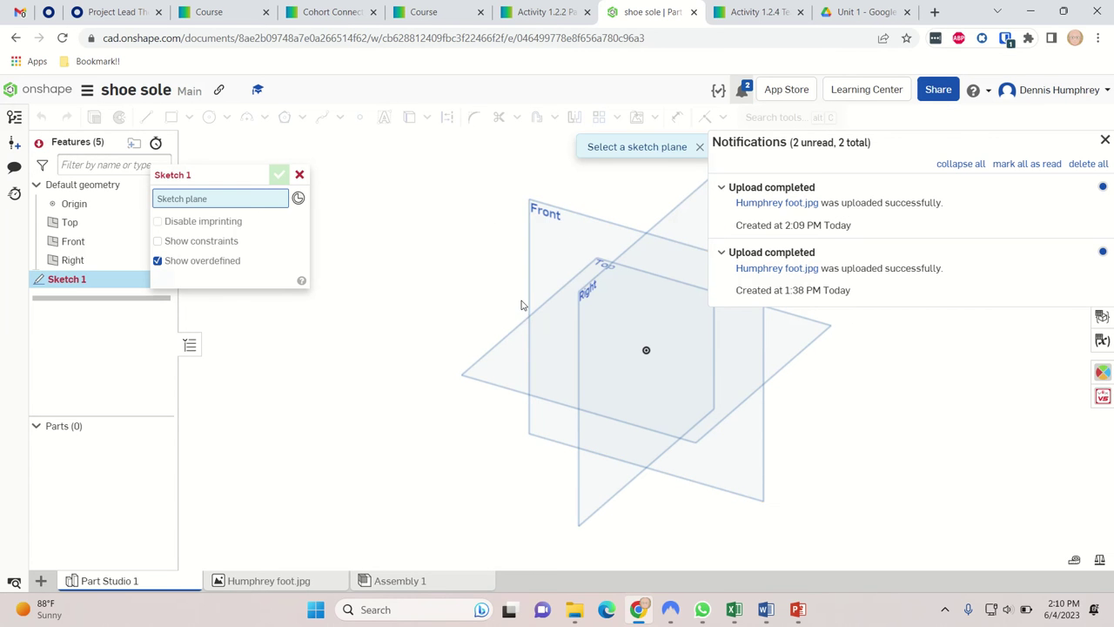
pyautogui.click(510, 337)
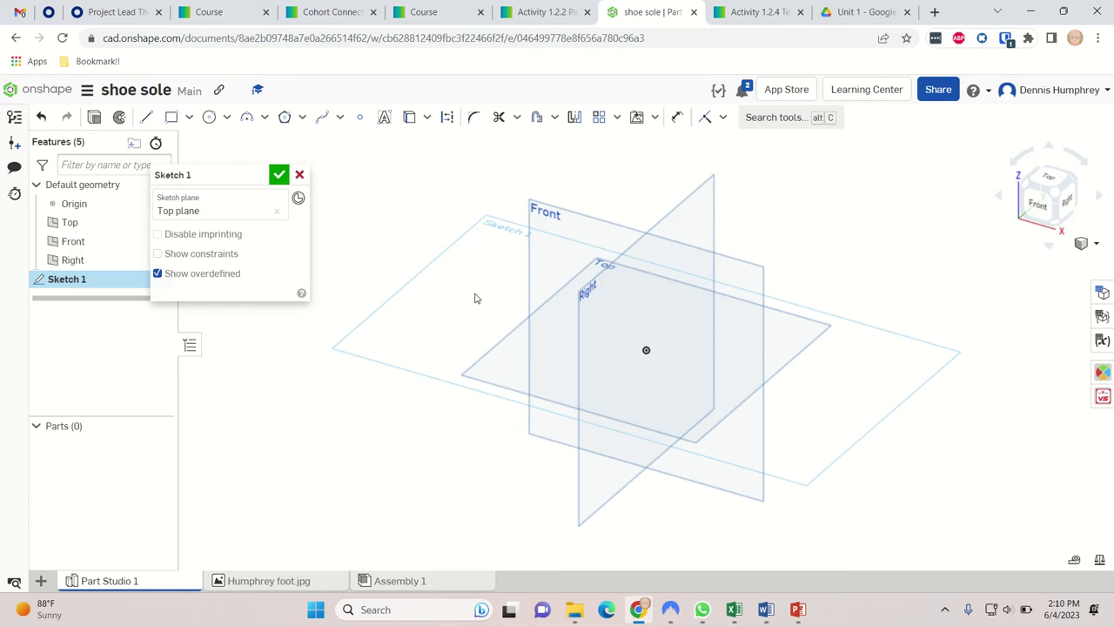
pyautogui.rightClick(476, 298)
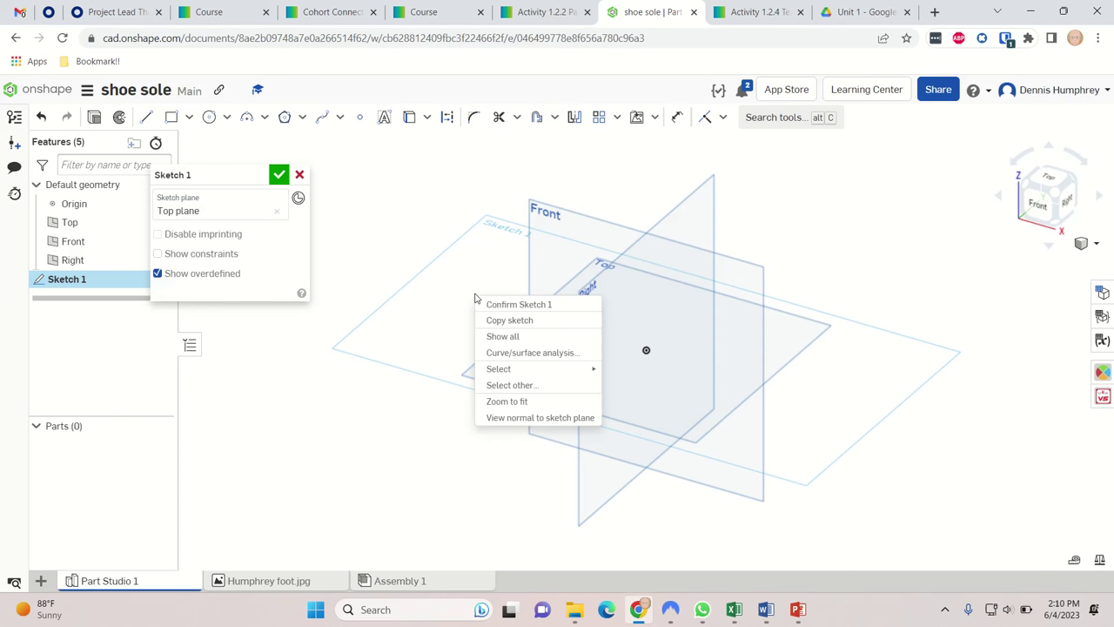
pyautogui.click(656, 122)
pyautogui.click(654, 117)
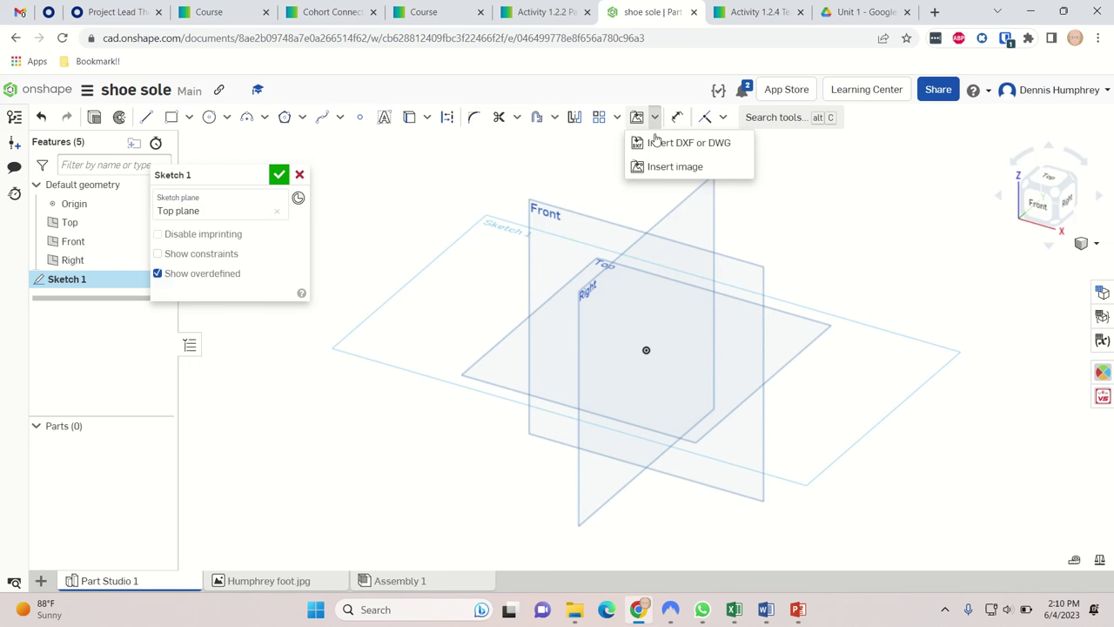
# Place Humphrey foot.jpg in Sketch 1 by two corners, then view it from Top
pyautogui.click(657, 166)
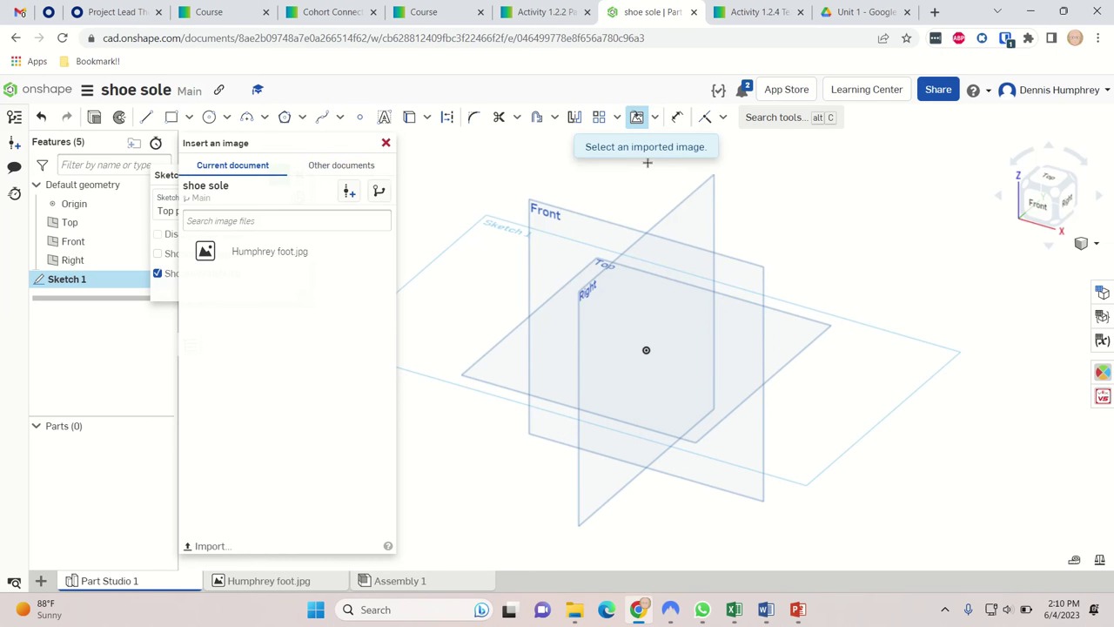
pyautogui.click(243, 255)
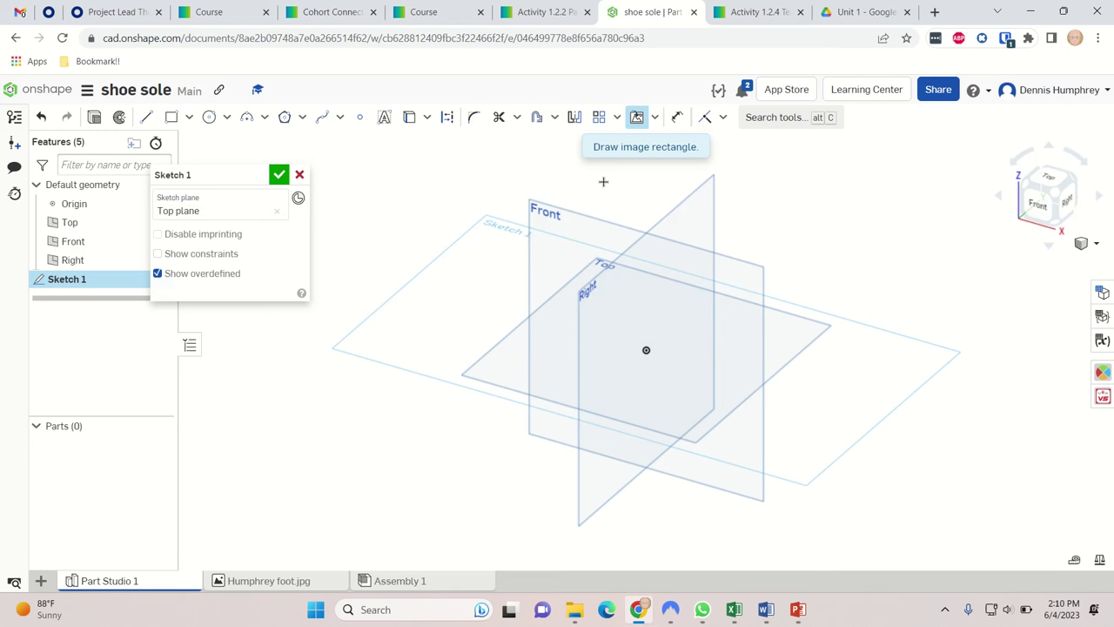
pyautogui.moveTo(490, 395); pyautogui.dragTo(510, 459, button='right')
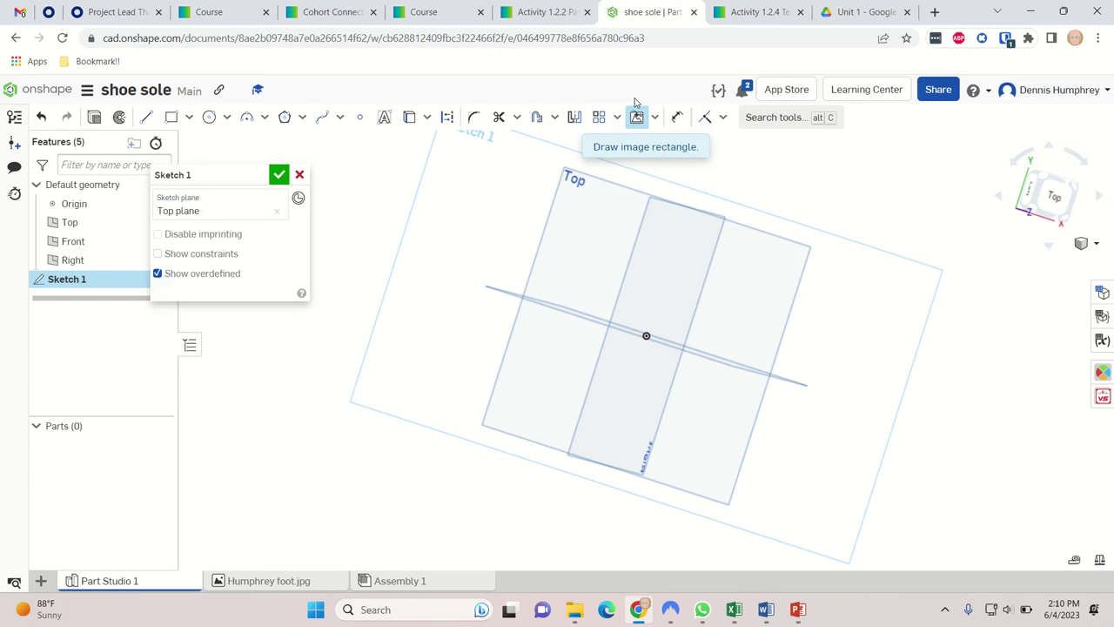
pyautogui.click(535, 157)
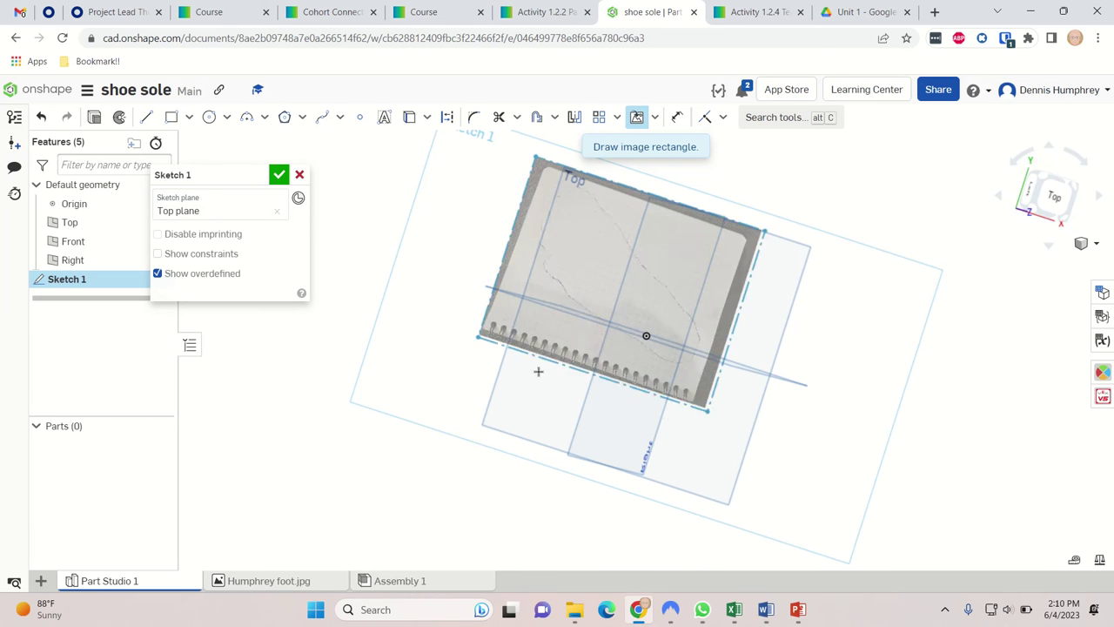
pyautogui.click(695, 505)
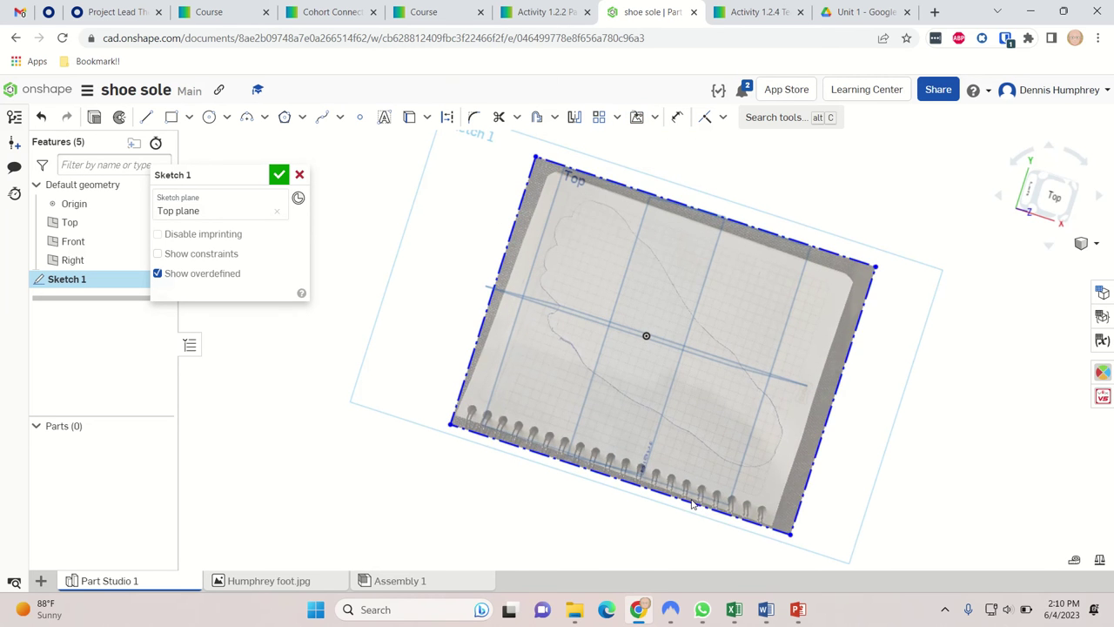
pyautogui.click(1053, 194)
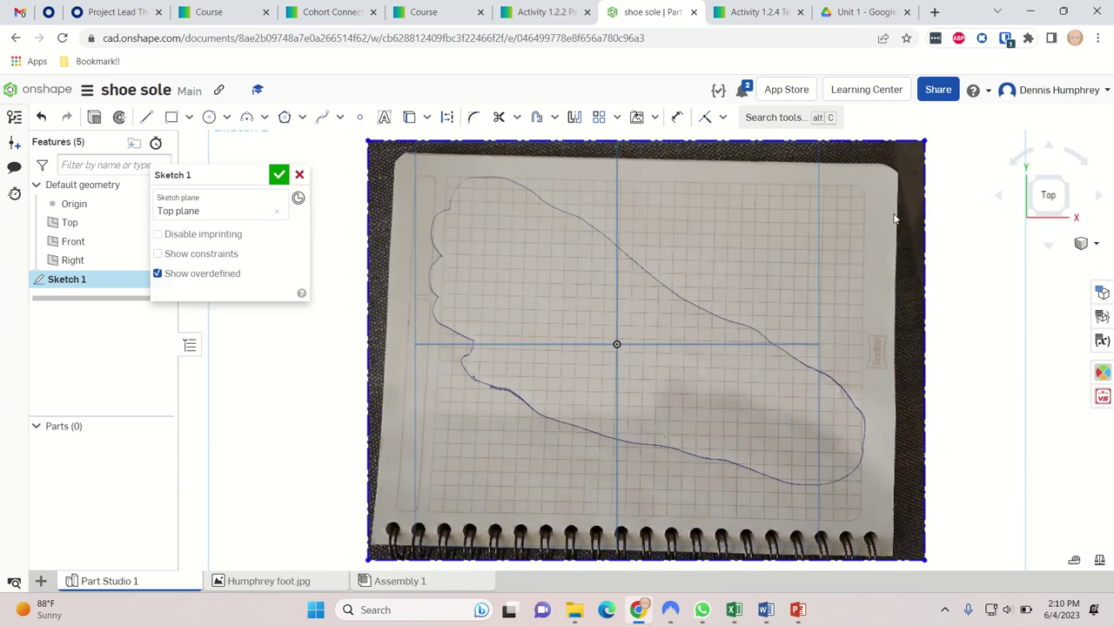
pyautogui.scroll(-2, 706, 273)
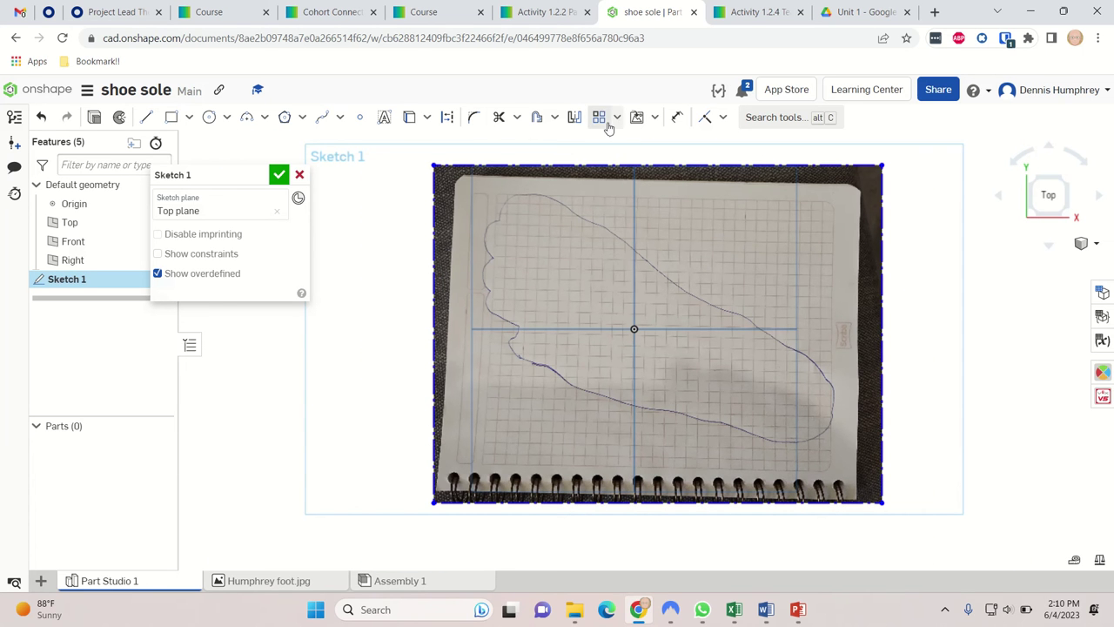
# Dimension the foot photo's left edge to 8.5 in and its top edge to 11 in
pyautogui.click(677, 117)
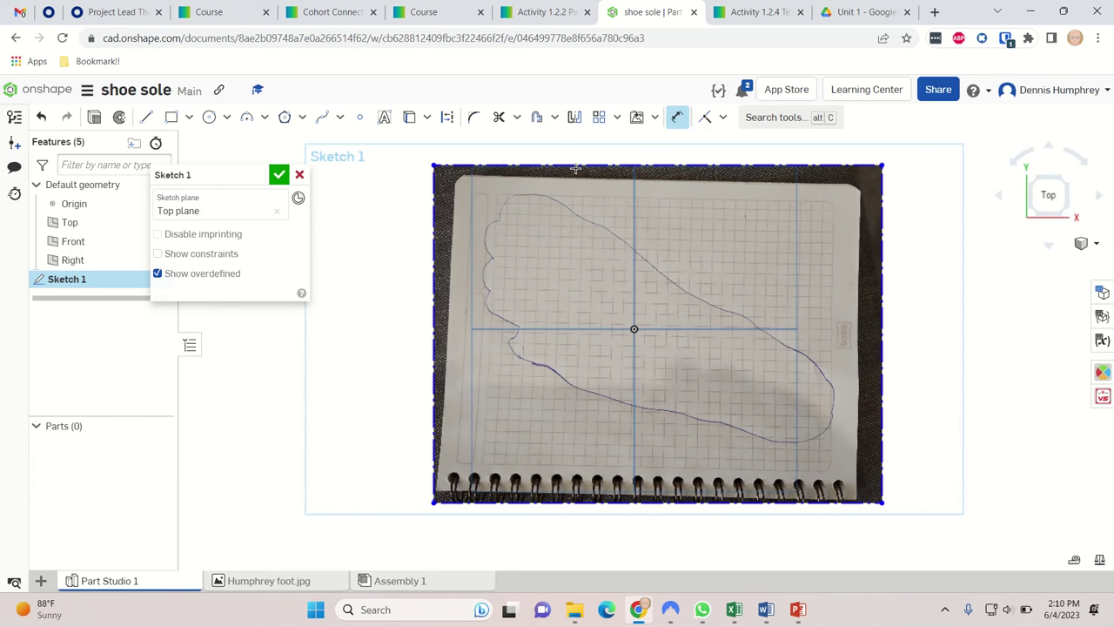
pyautogui.press('d')
pyautogui.click(428, 220)
pyautogui.click(381, 232)
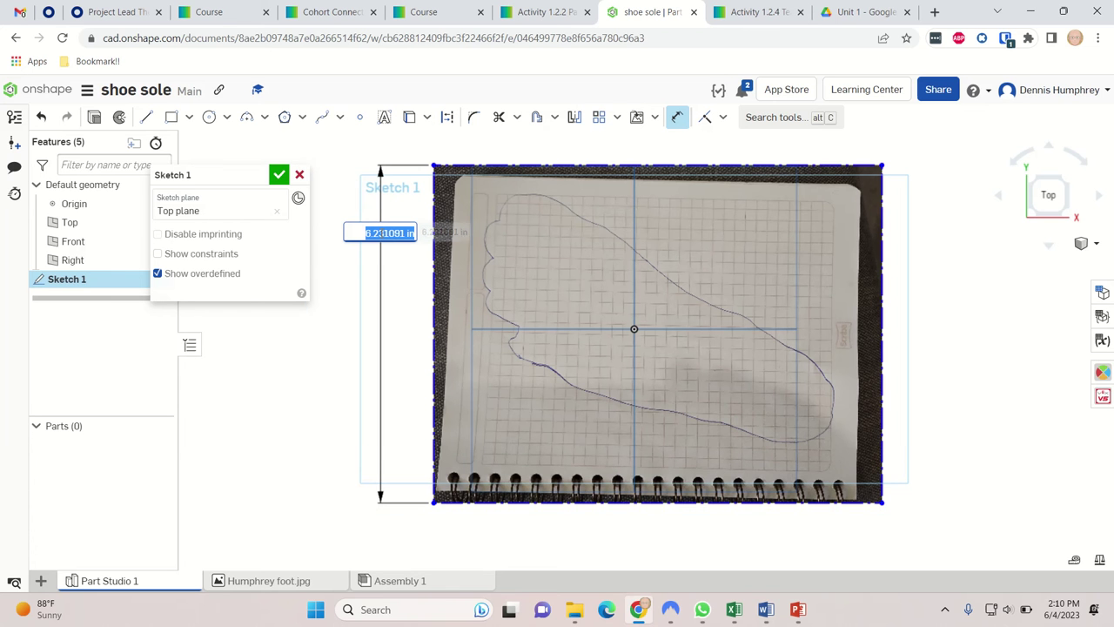
pyautogui.write('8')
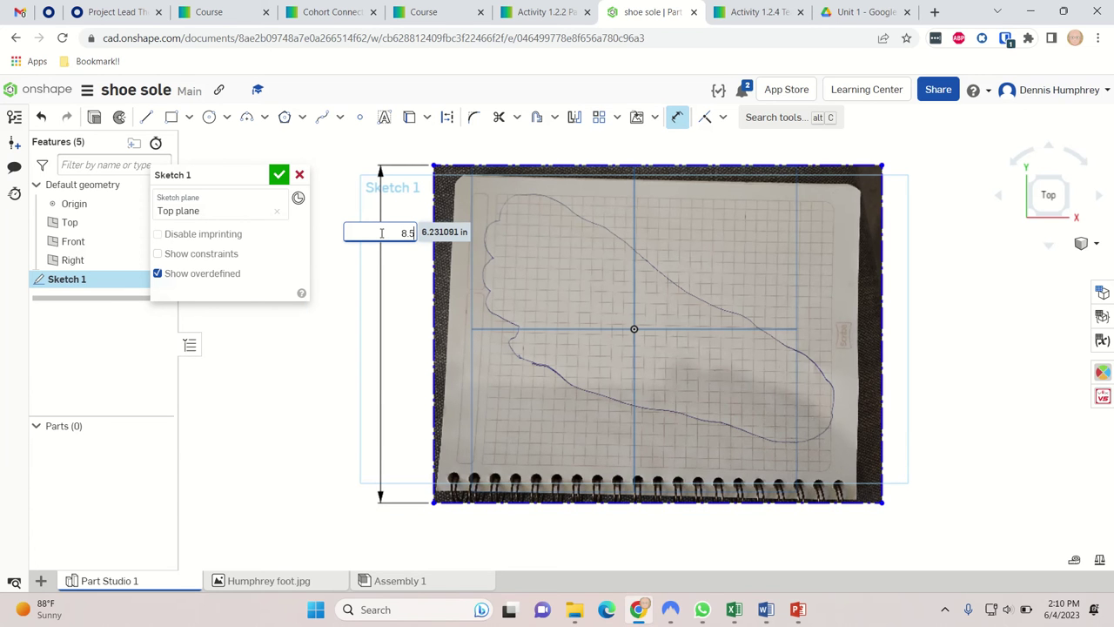
pyautogui.write('.5')
pyautogui.press('Return')
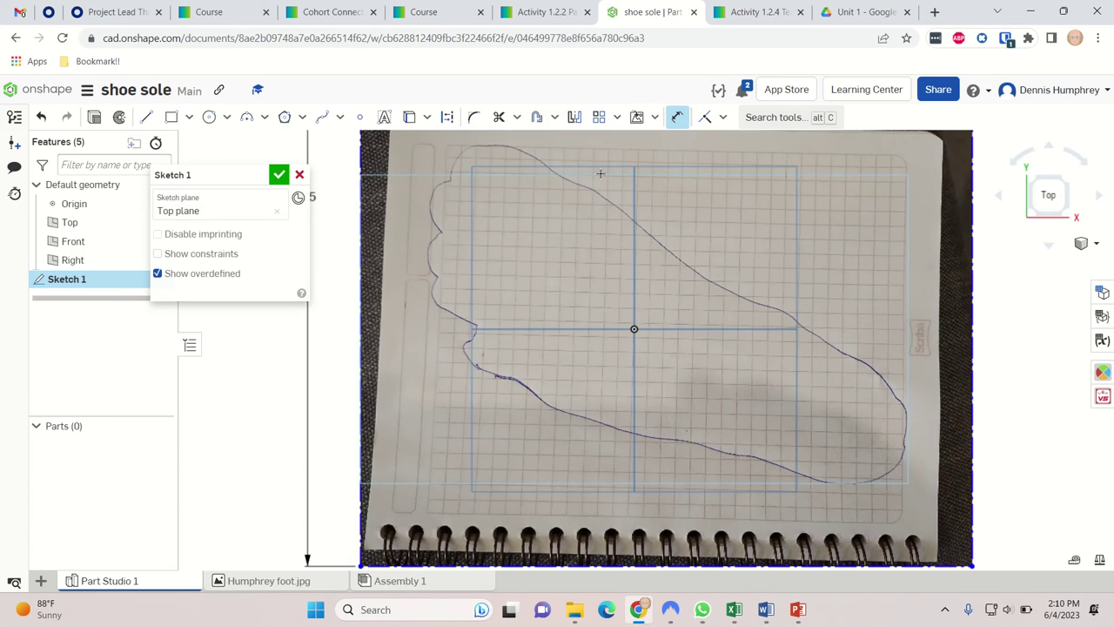
pyautogui.scroll(3, 568, 355)
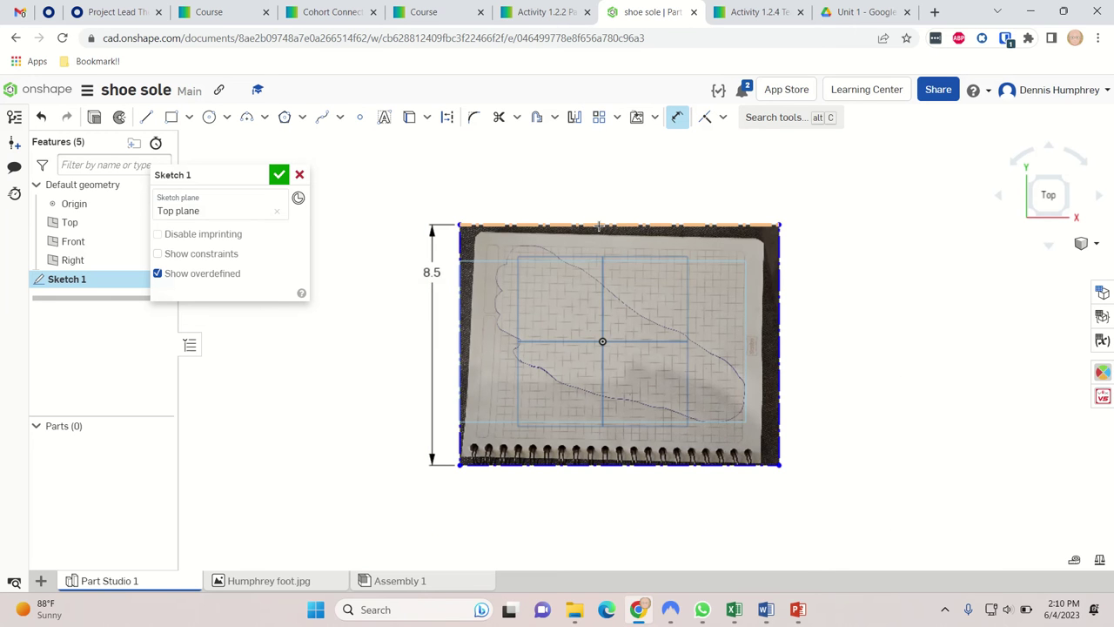
pyautogui.click(599, 228)
pyautogui.click(600, 201)
pyautogui.write('11')
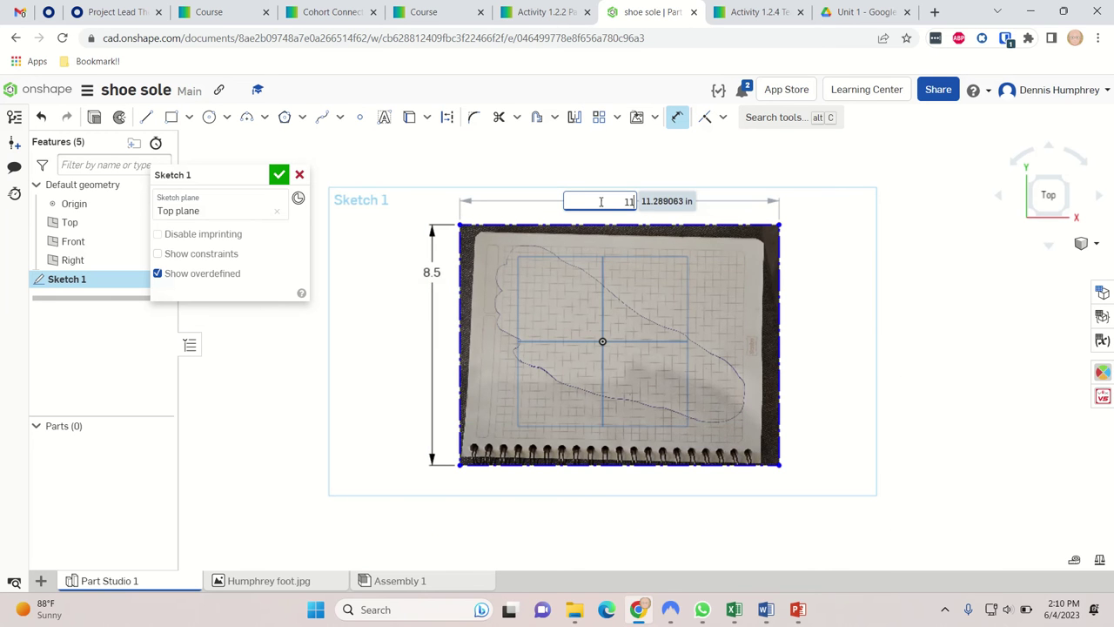
pyautogui.press('Return')
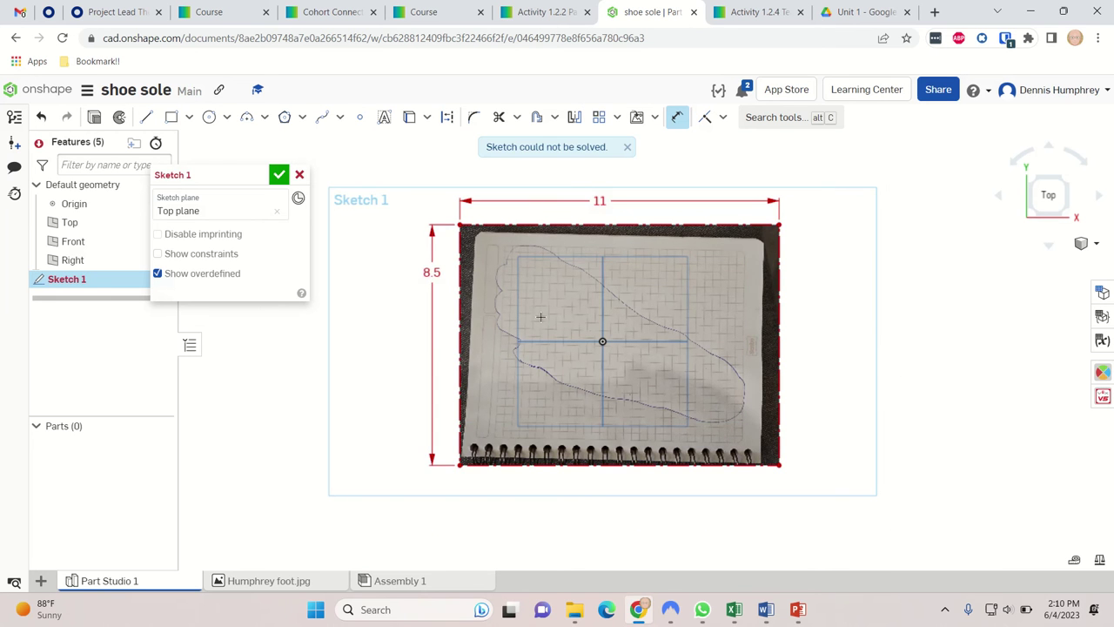
pyautogui.scroll(3, 541, 316)
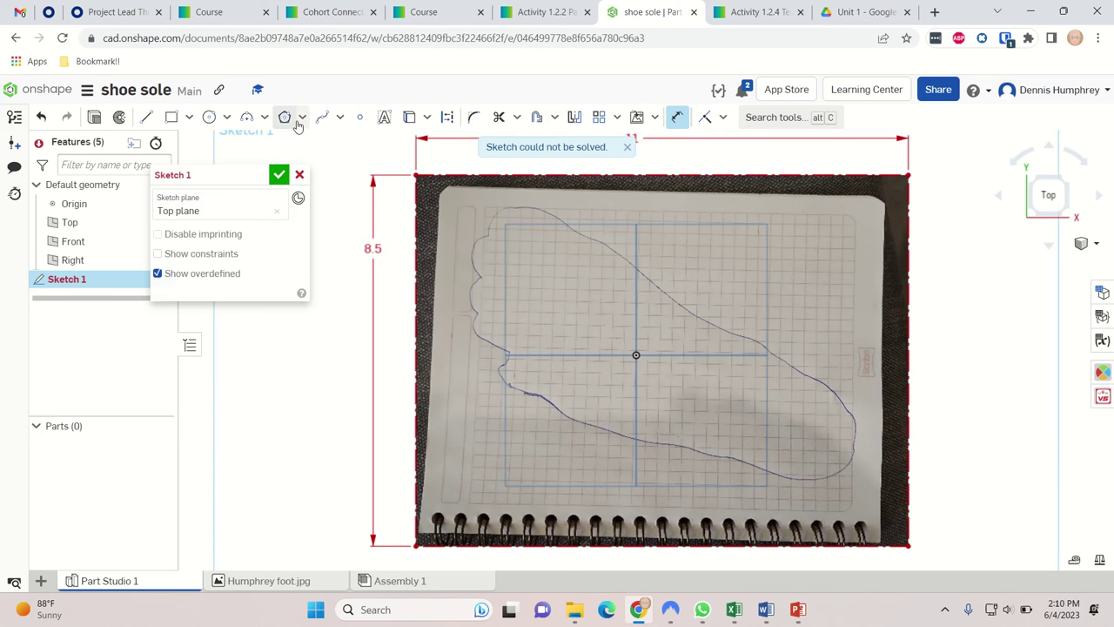
# Trace the foot outline with a spline, closing it back at its top starting point
pyautogui.click(340, 117)
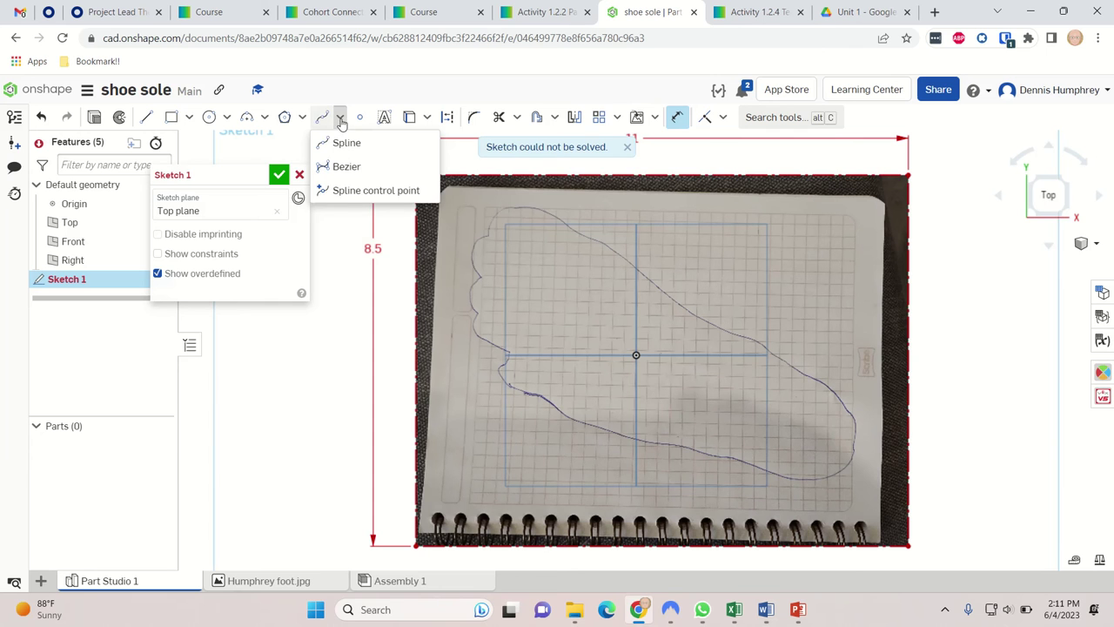
pyautogui.click(341, 143)
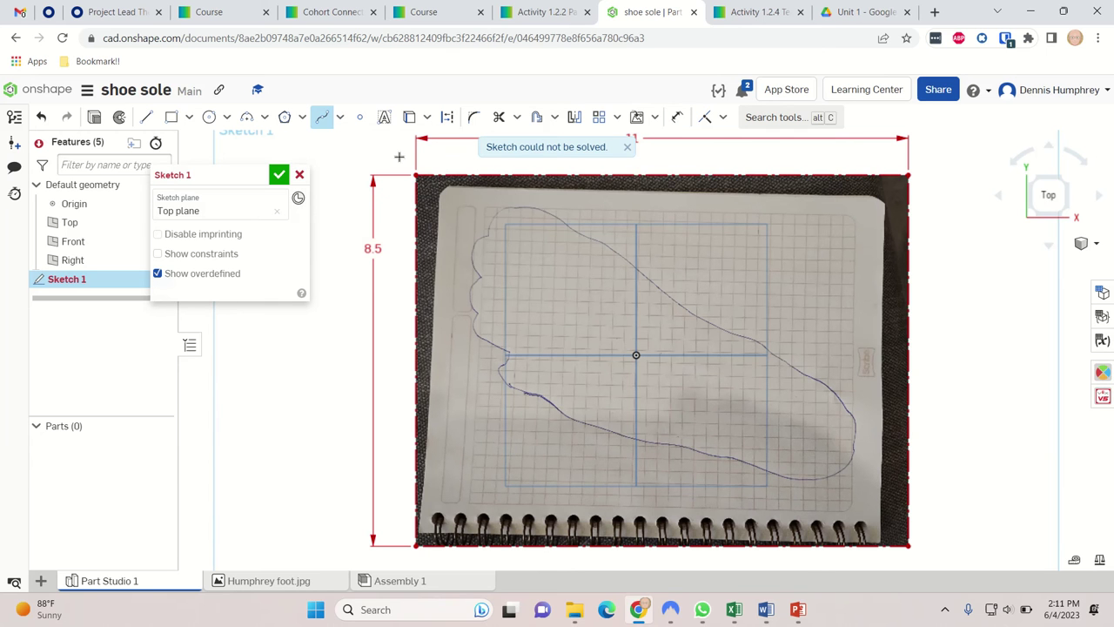
pyautogui.click(541, 207)
pyautogui.click(595, 238)
pyautogui.click(702, 315)
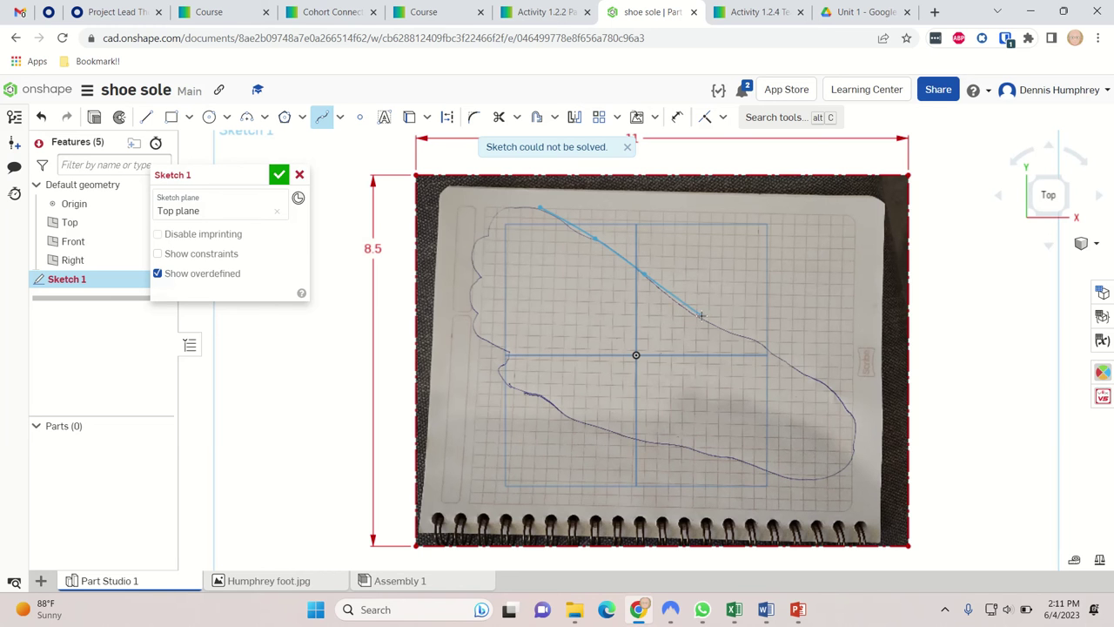
pyautogui.click(756, 341)
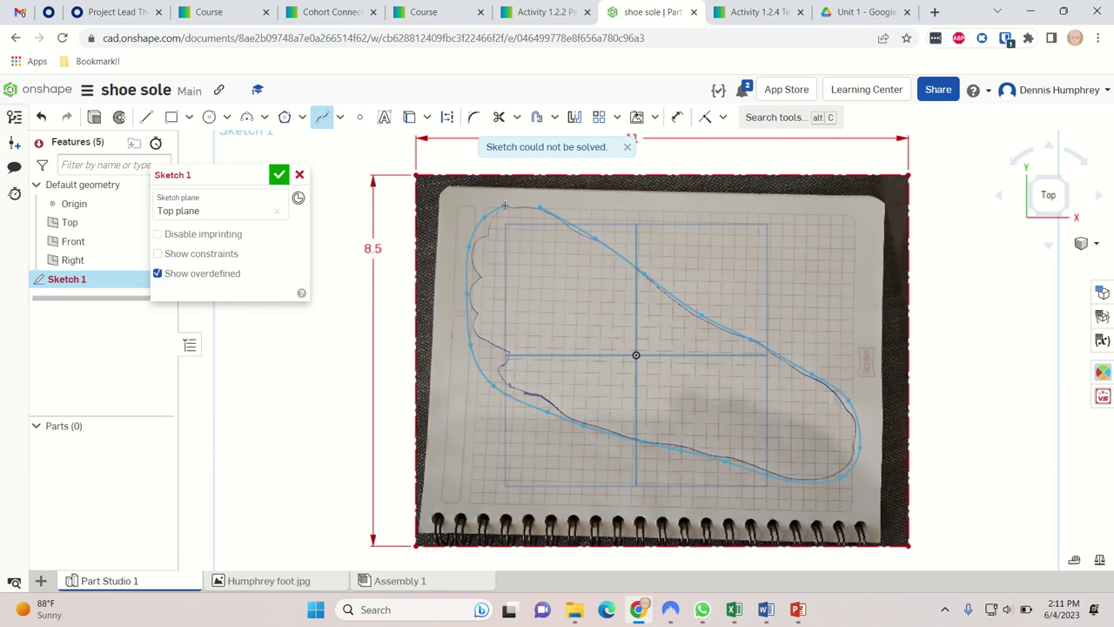
pyautogui.scroll(5, 535, 204)
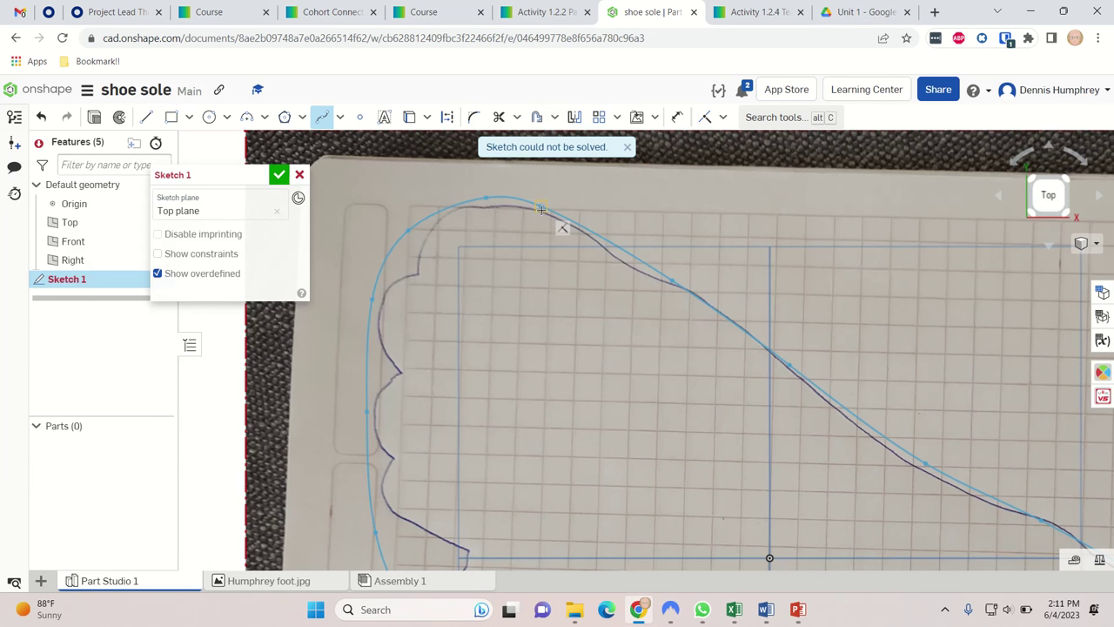
pyautogui.click(541, 209)
pyautogui.scroll(-5, 541, 209)
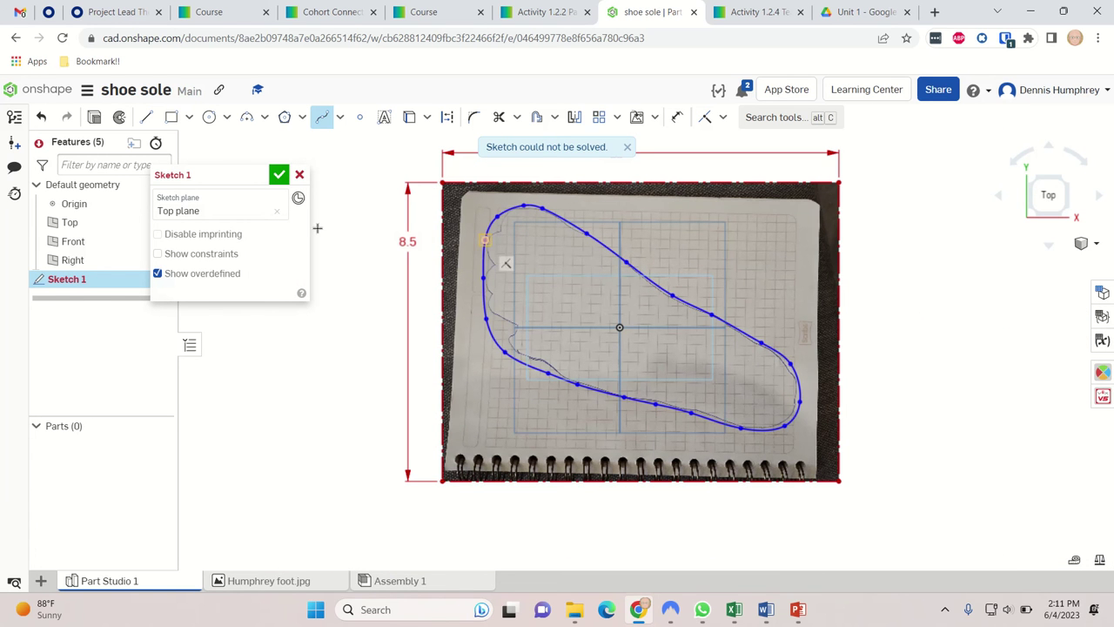
# Finish Sketch 1 and extrude the foot outline region 0.5 in into Part 1
pyautogui.click(279, 178)
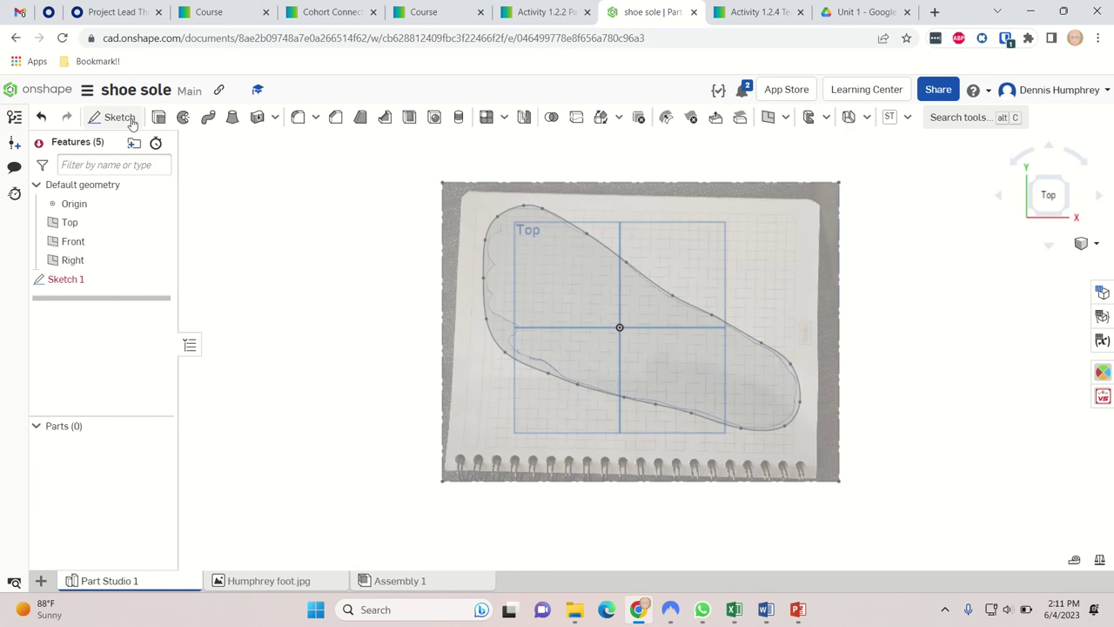
pyautogui.click(159, 119)
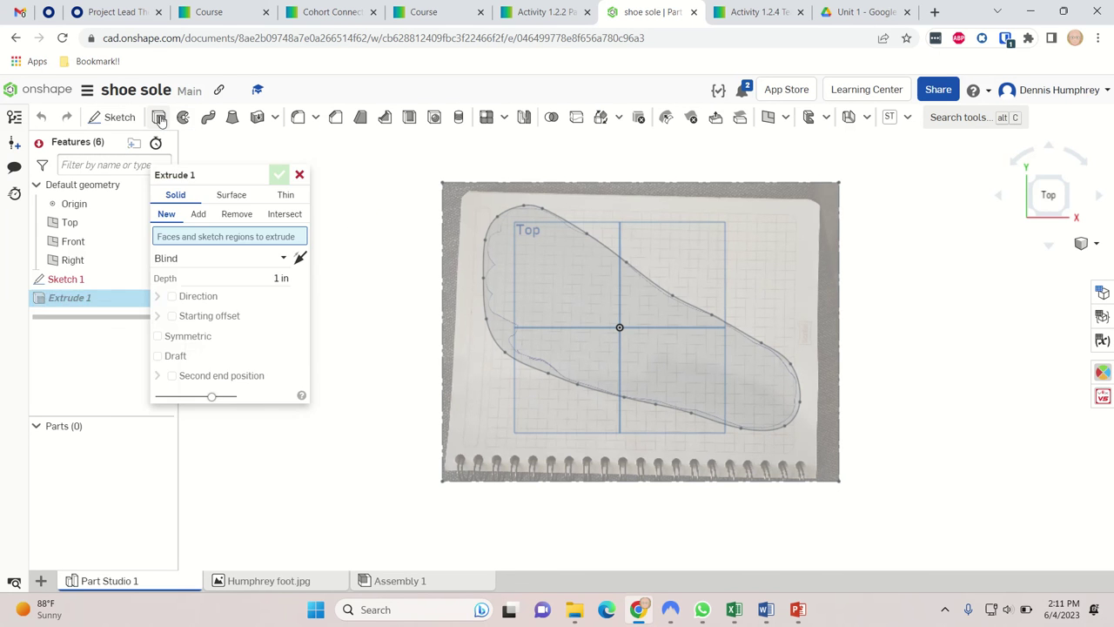
pyautogui.click(550, 296)
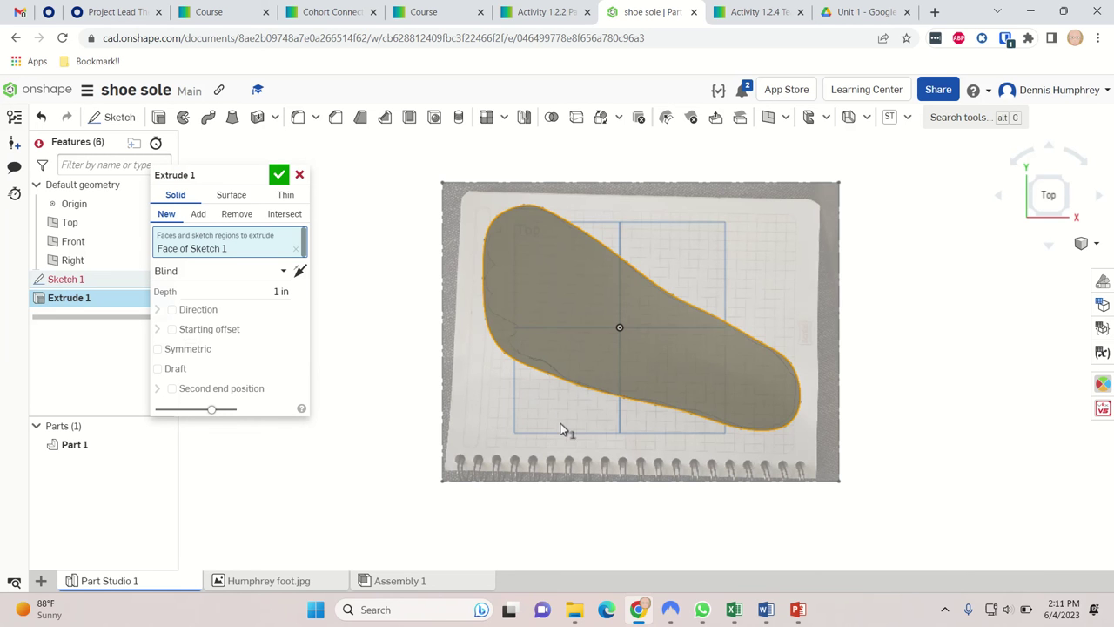
pyautogui.moveTo(562, 430)
pyautogui.mouseDown(button='right')
pyautogui.moveTo(560, 323)
pyautogui.moveTo(564, 342)
pyautogui.mouseUp(button='right')
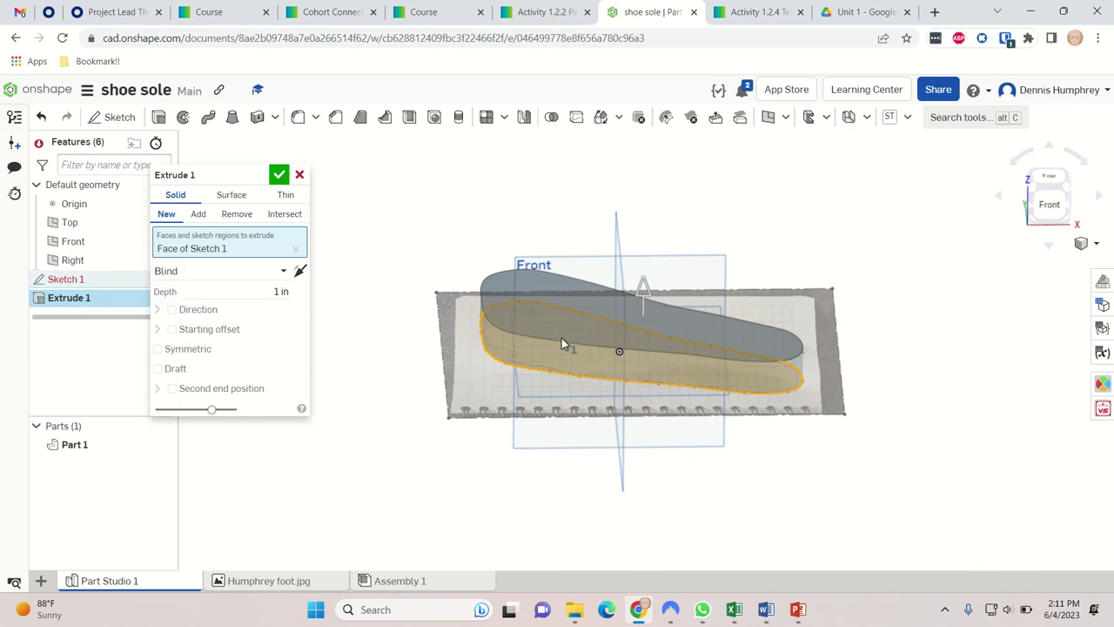
pyautogui.click(274, 291)
pyautogui.press('BackSpace')
pyautogui.write('.5')
pyautogui.press('Return')
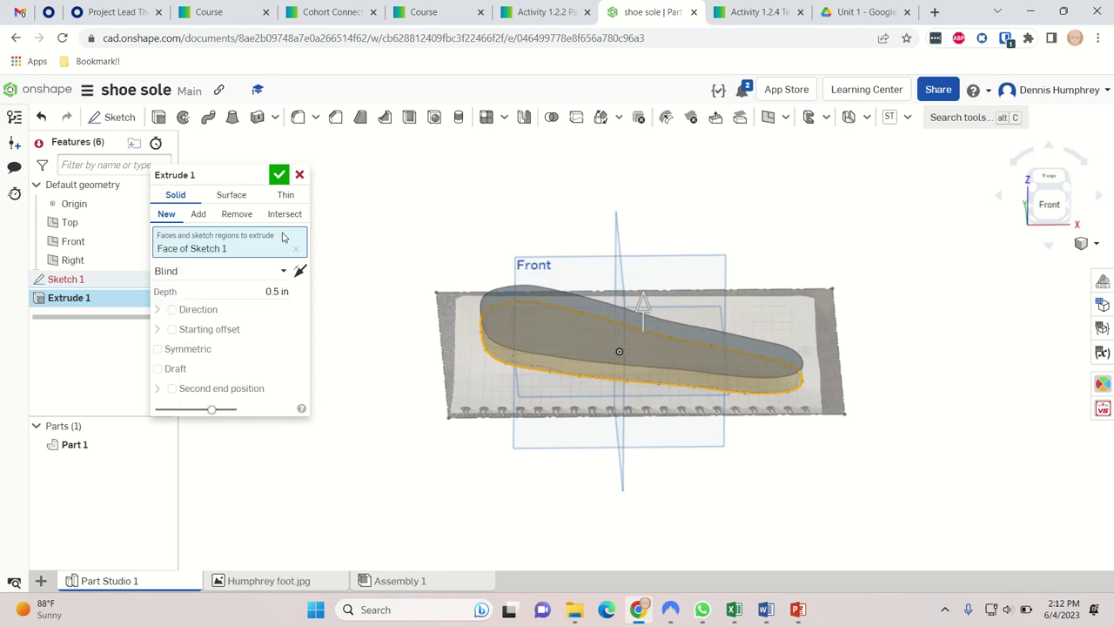
pyautogui.click(279, 176)
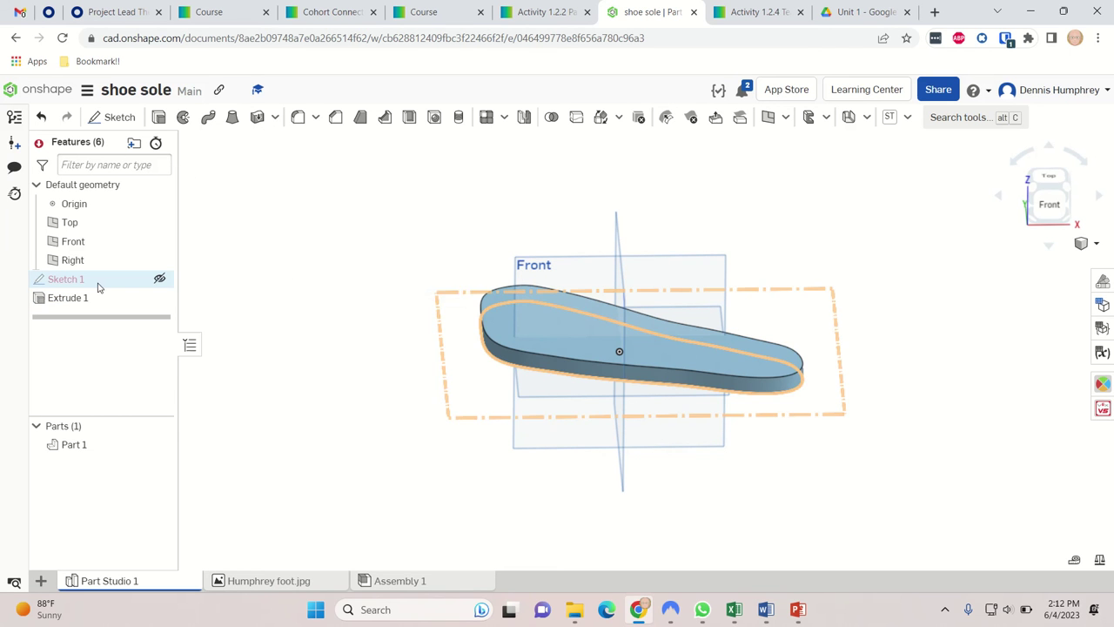
# Hide Sketch 1 and the Top, Front and Right planes, then orbit to the sole's underside
pyautogui.click(159, 279)
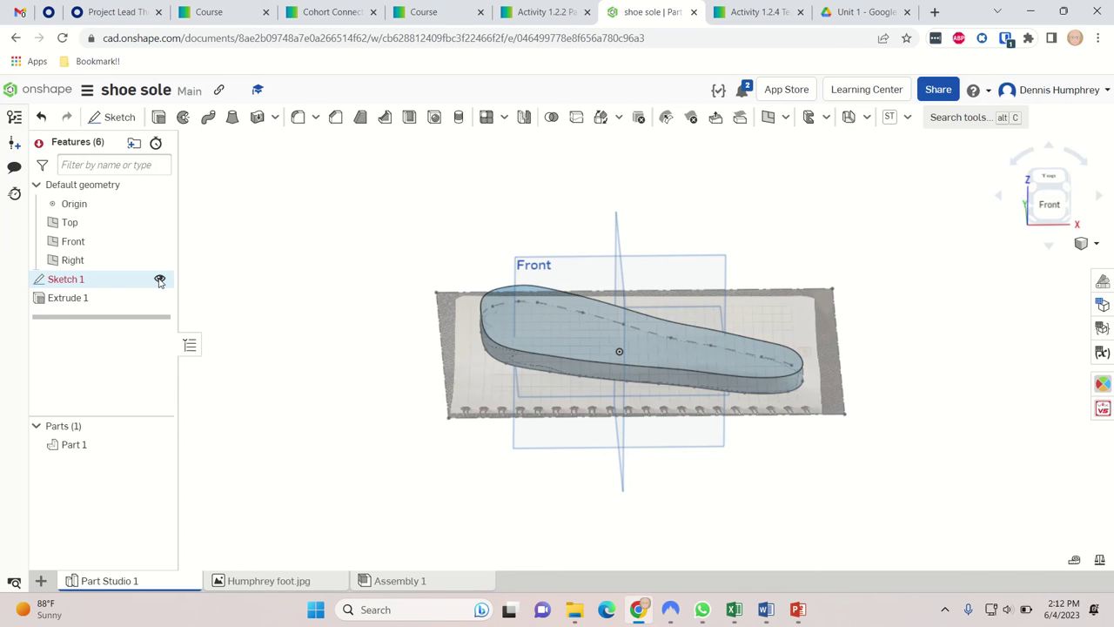
pyautogui.click(159, 279)
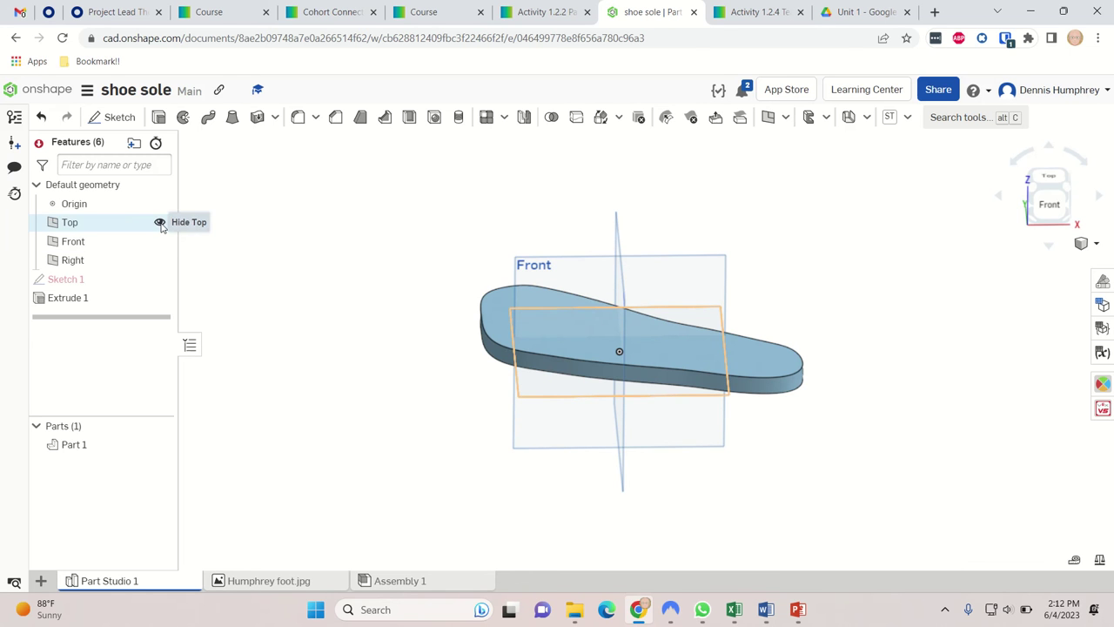
pyautogui.click(160, 224)
pyautogui.click(160, 241)
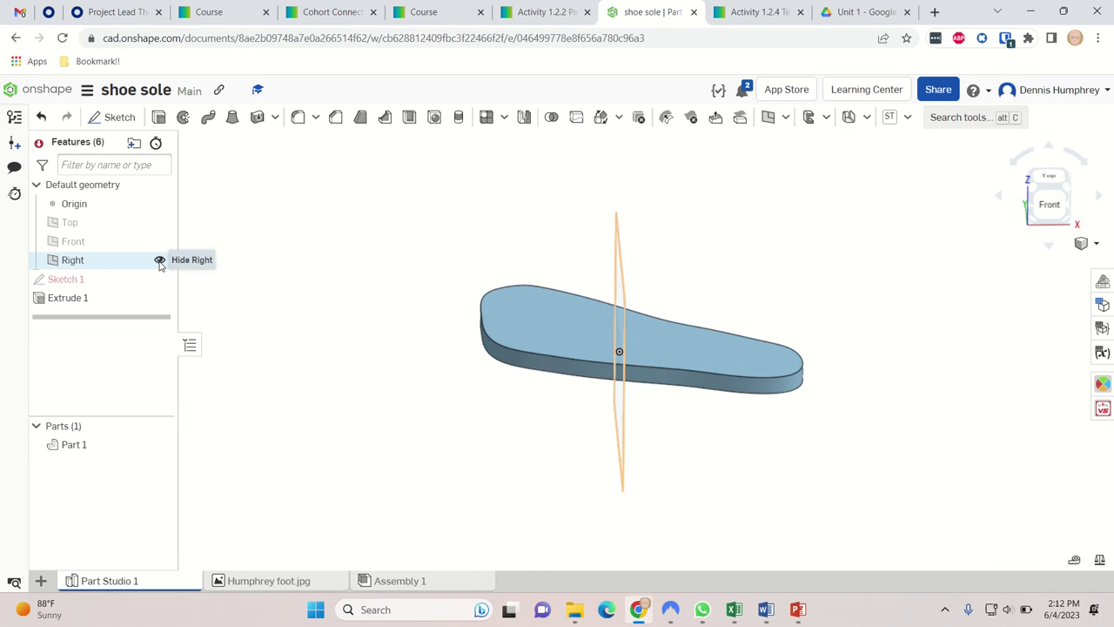
pyautogui.click(159, 262)
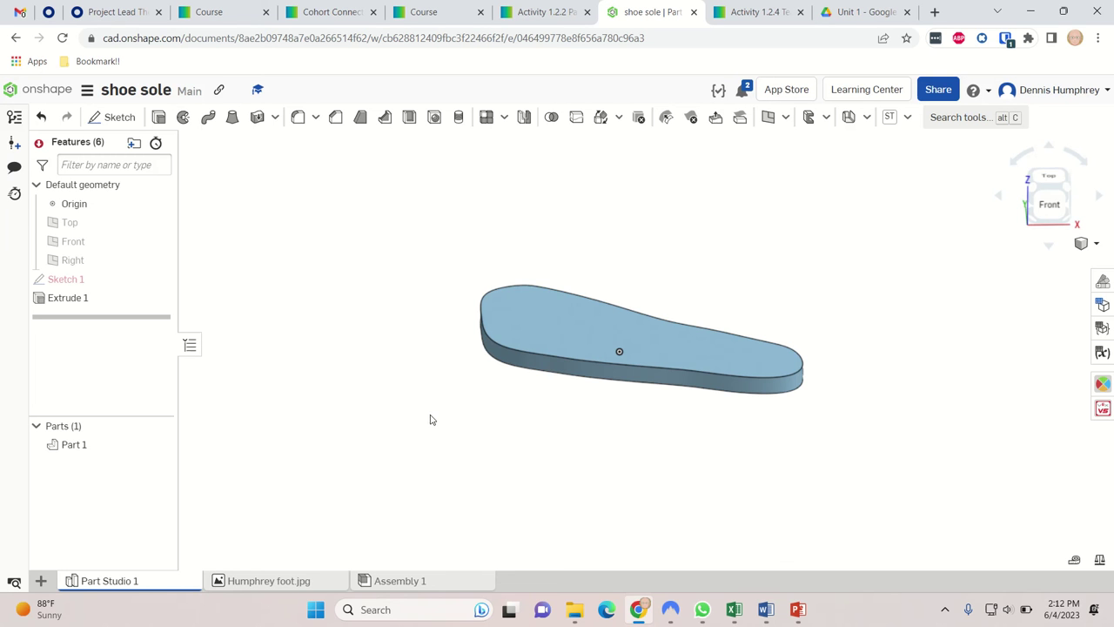
pyautogui.moveTo(430, 420); pyautogui.dragTo(455, 322, button='right')
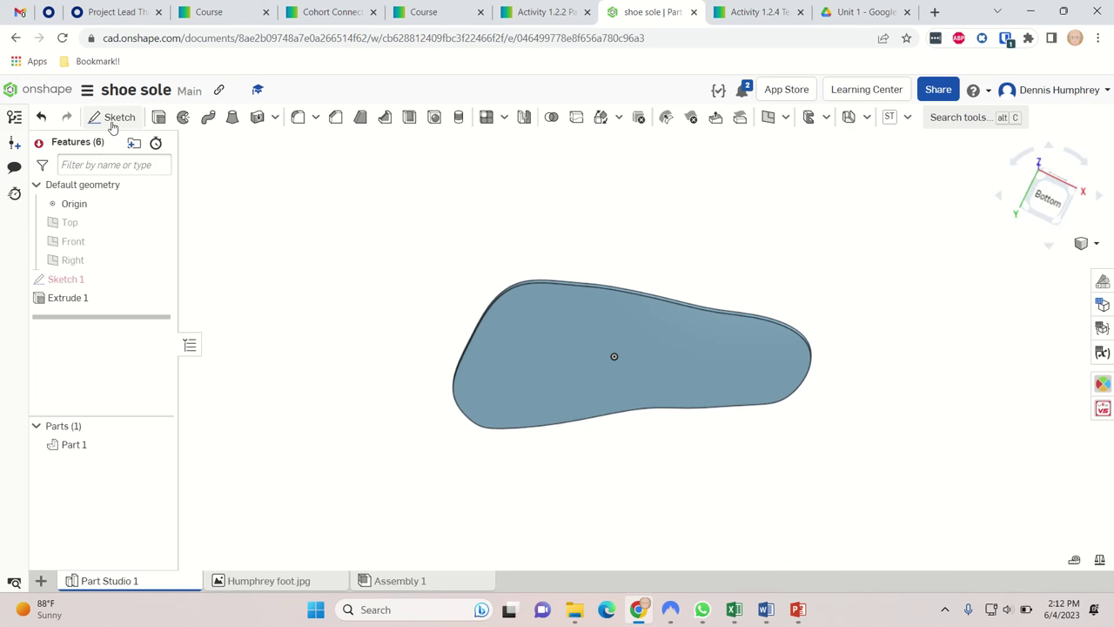
# On the sole's bottom face, sketch a thin corner rectangle across the toe and finish Sketch 2
pyautogui.hotkey('shift', 's')
pyautogui.click(517, 340)
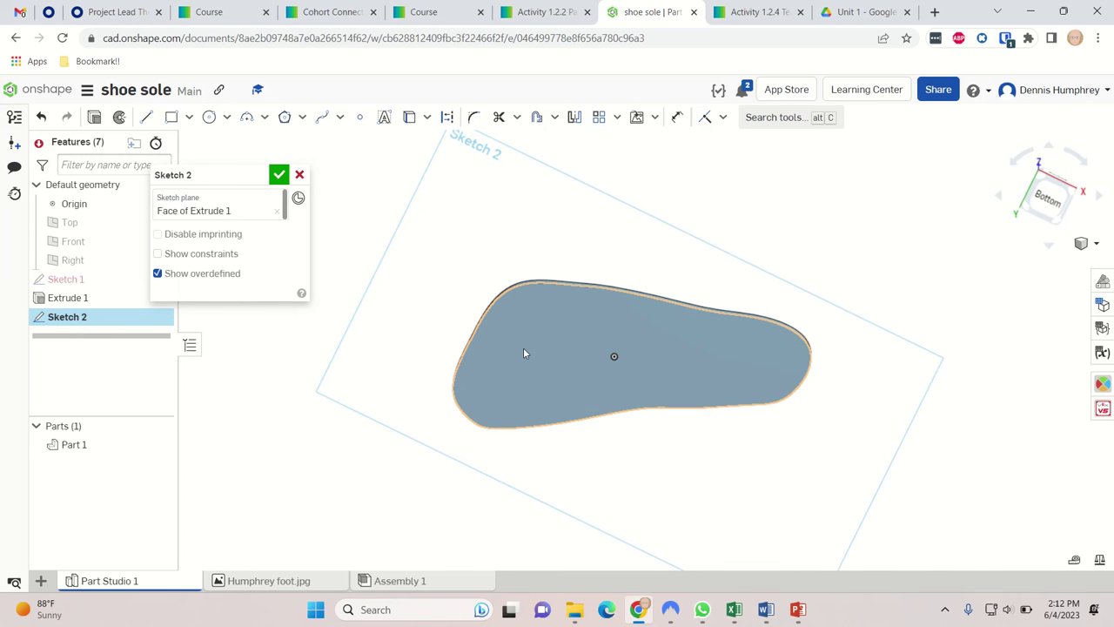
pyautogui.moveTo(583, 411); pyautogui.dragTo(542, 474, button='right')
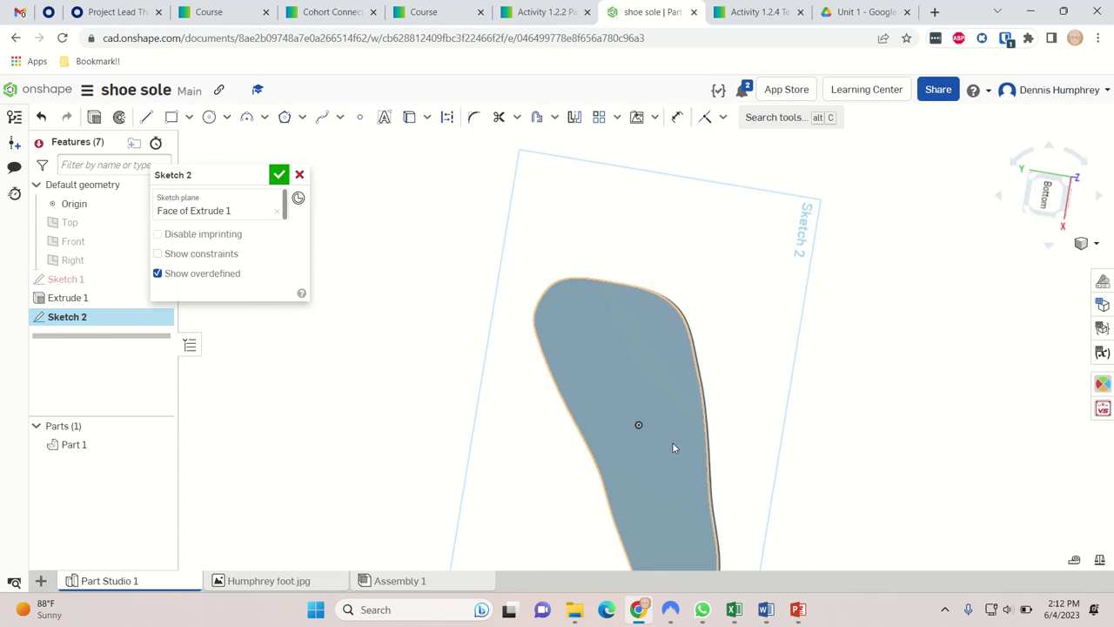
pyautogui.moveTo(676, 448); pyautogui.dragTo(722, 448, button='right')
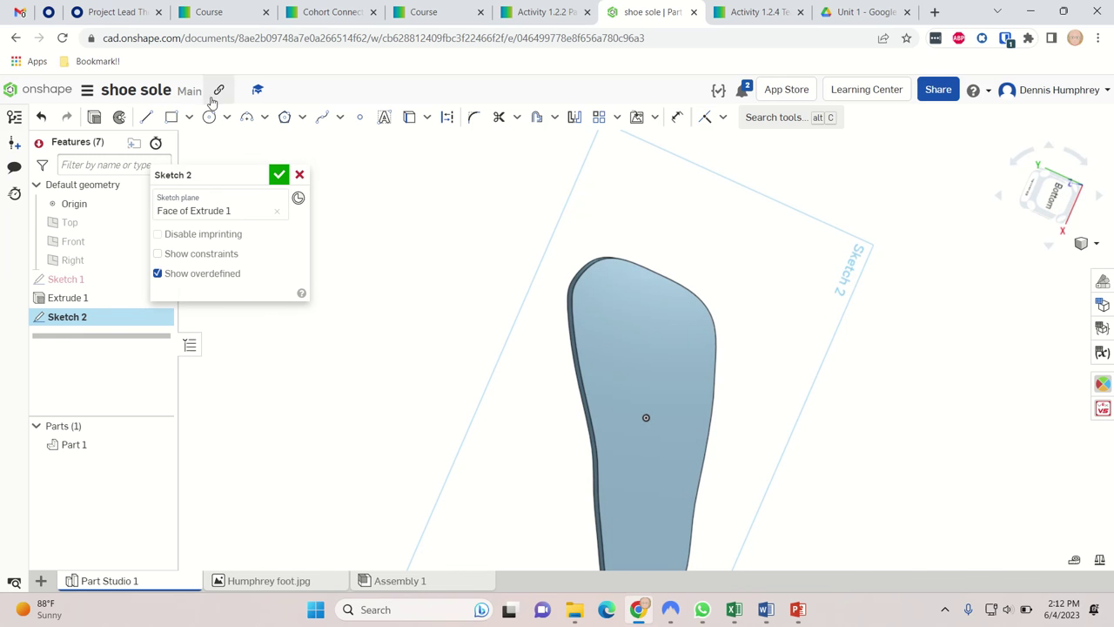
pyautogui.click(176, 117)
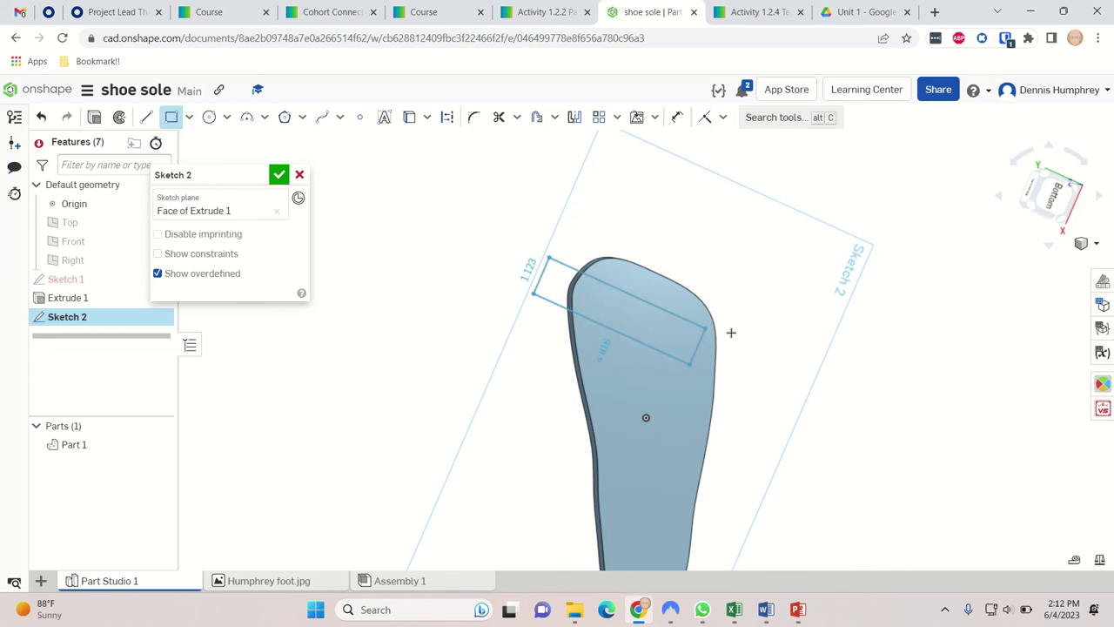
pyautogui.click(749, 386)
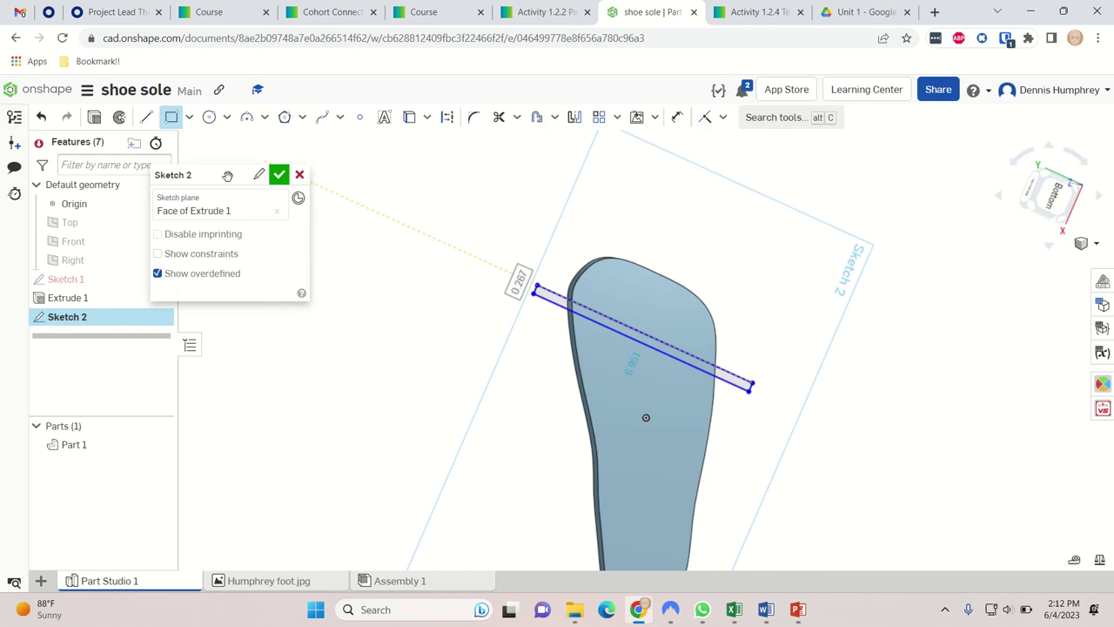
pyautogui.click(277, 176)
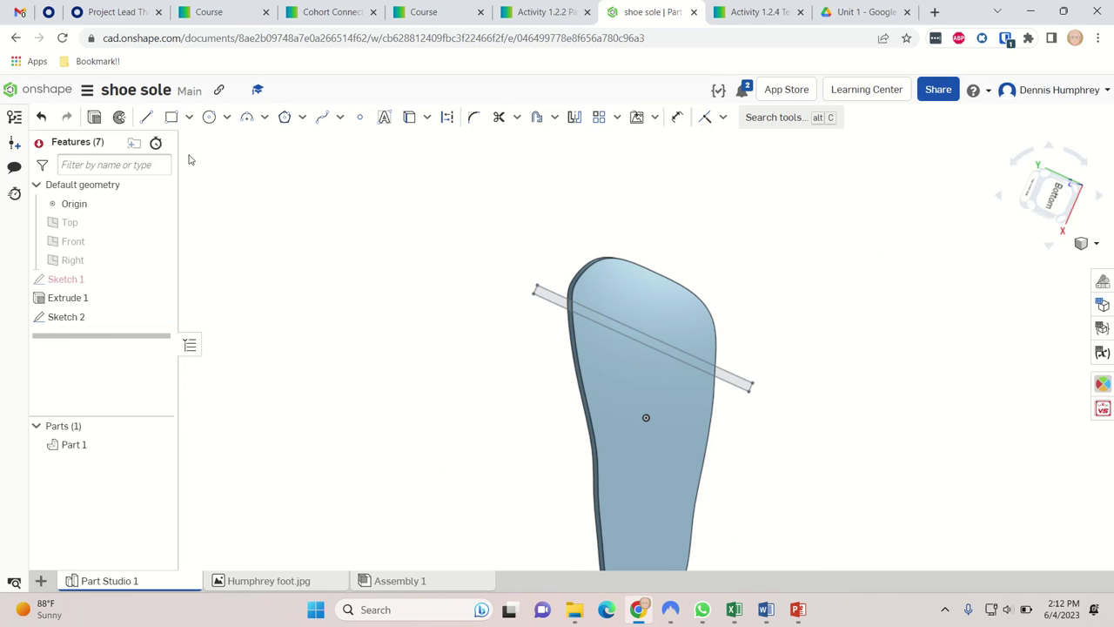
# Open POE_125_Outsole - LXW, view its tread from Bottom, then return to the documents list
pyautogui.click(63, 91)
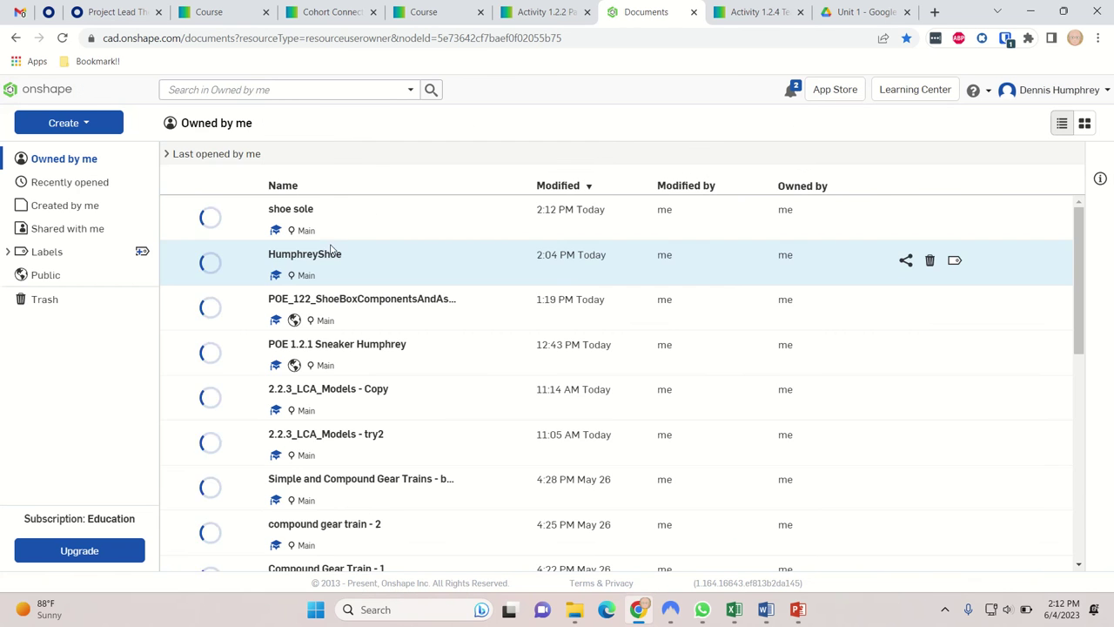
pyautogui.click(329, 253)
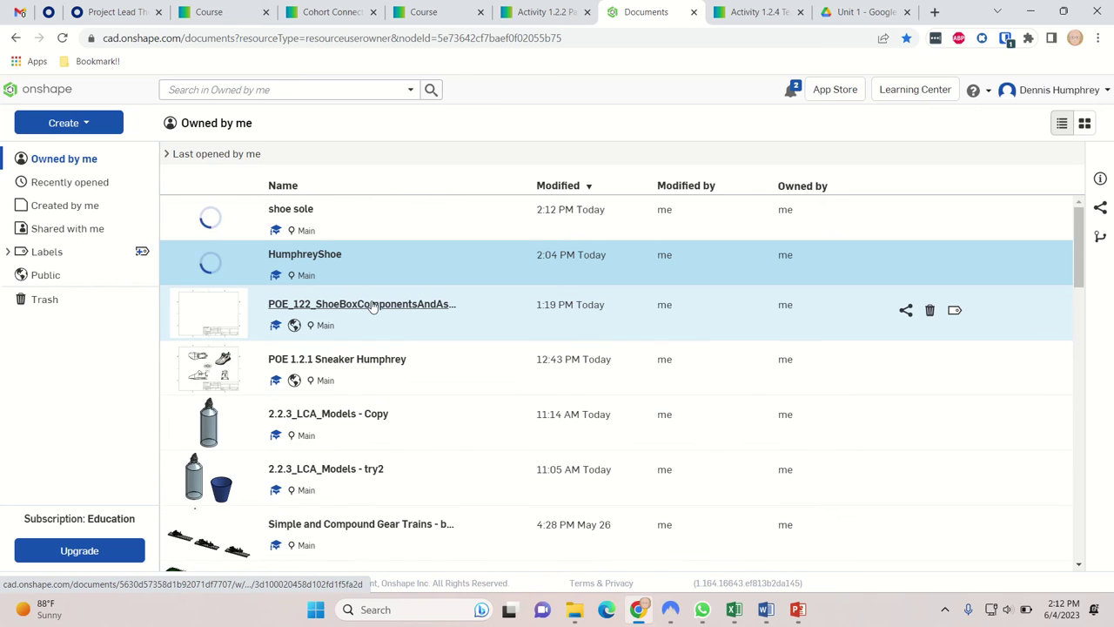
pyautogui.scroll(-8, 372, 307)
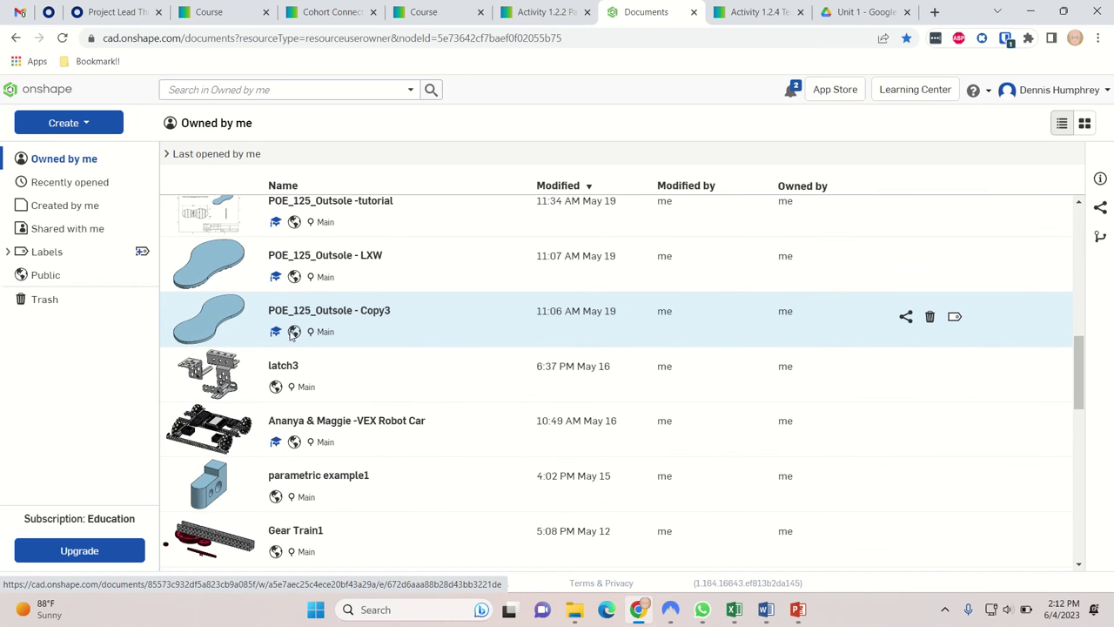
pyautogui.doubleClick(324, 266)
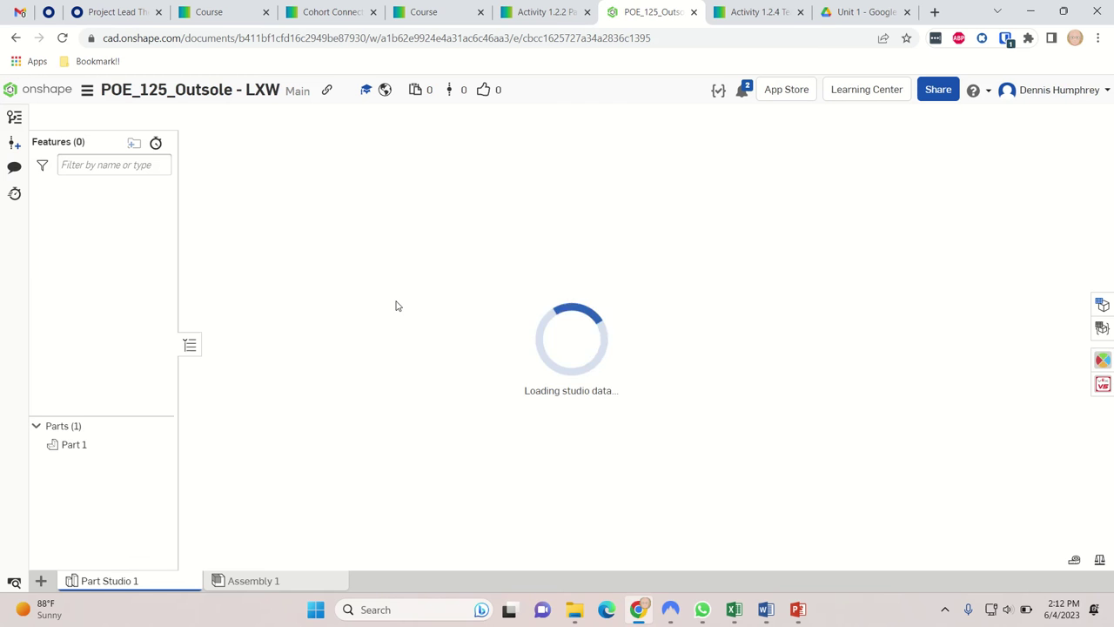
pyautogui.moveTo(577, 430); pyautogui.dragTo(630, 315, button='right')
pyautogui.hotkey('shift', '6')
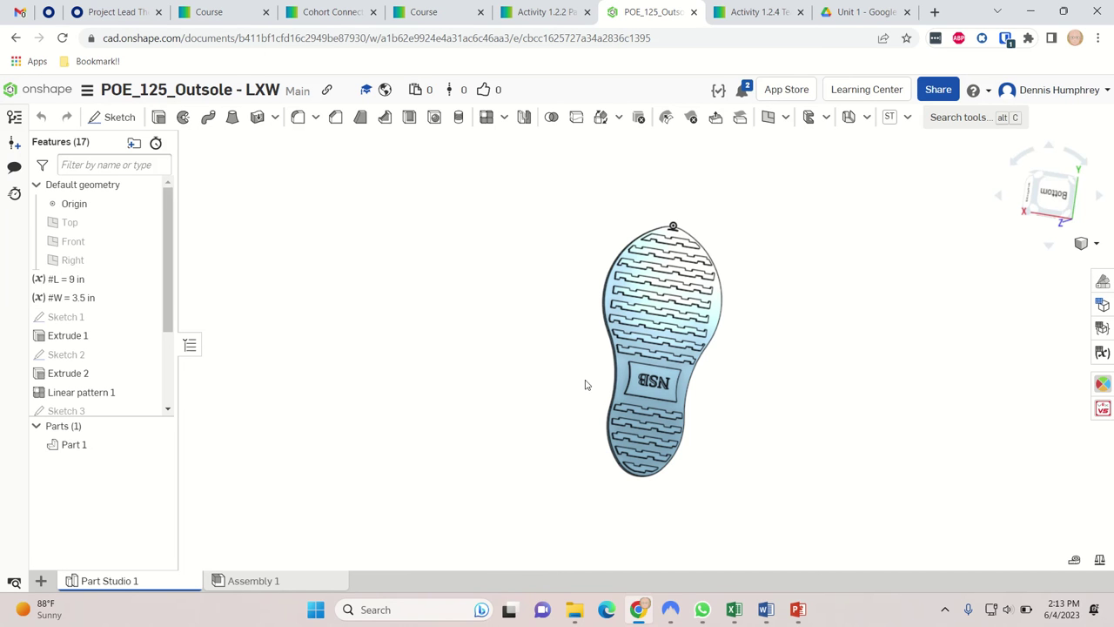
pyautogui.click(49, 90)
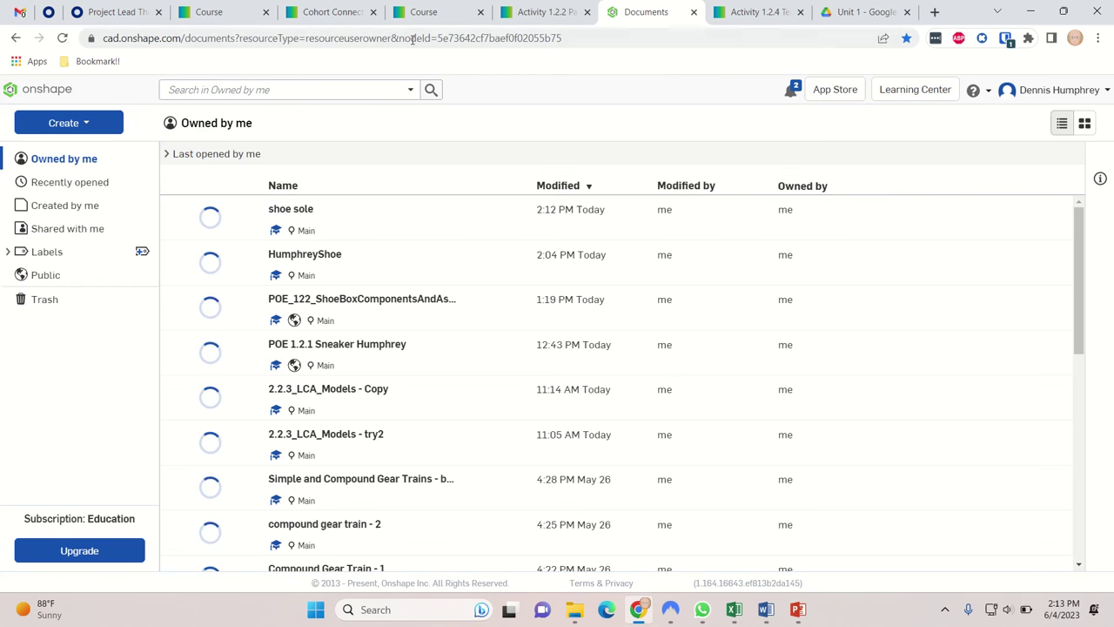
pyautogui.moveTo(461, 17)
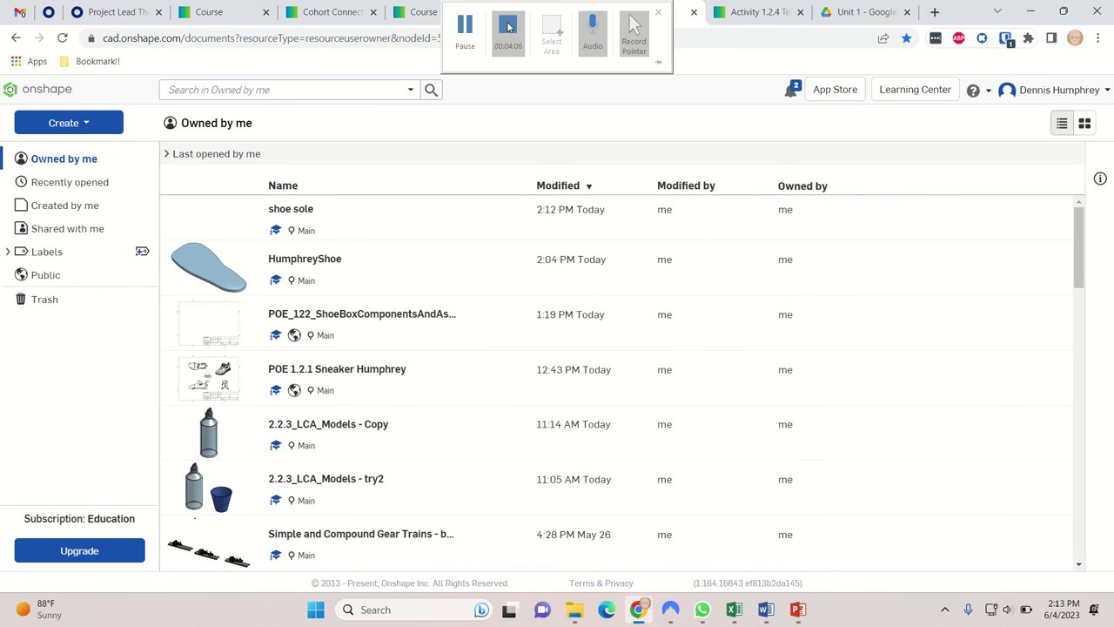